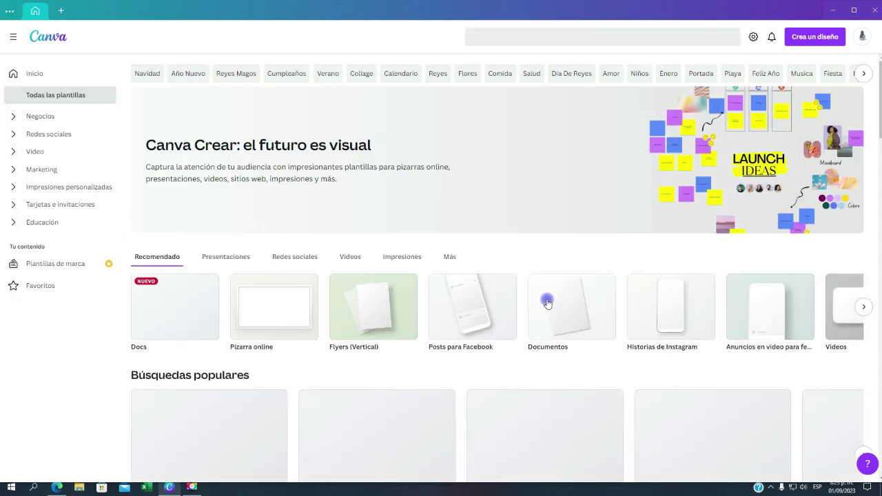
Step: Create a blank vertical flyer from the Marketing templates and title it PROMOCION DE VIAJE
click(15, 172)
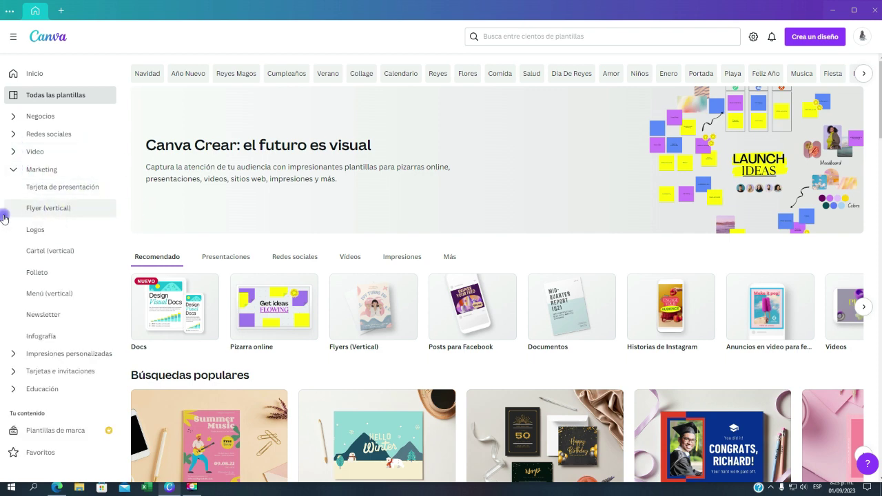
click(47, 233)
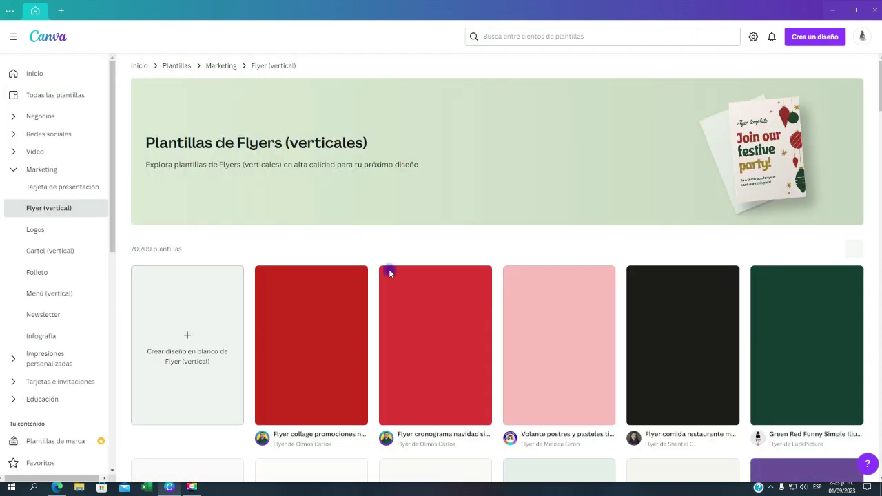
click(219, 348)
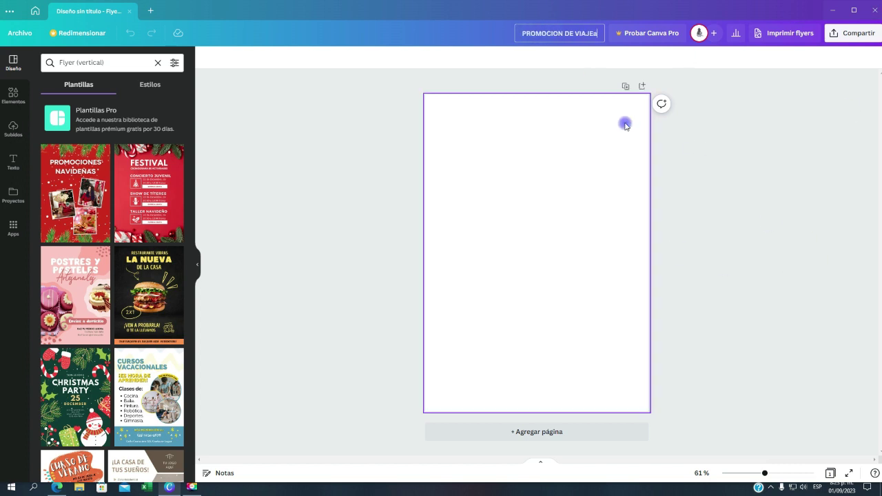
click(814, 195)
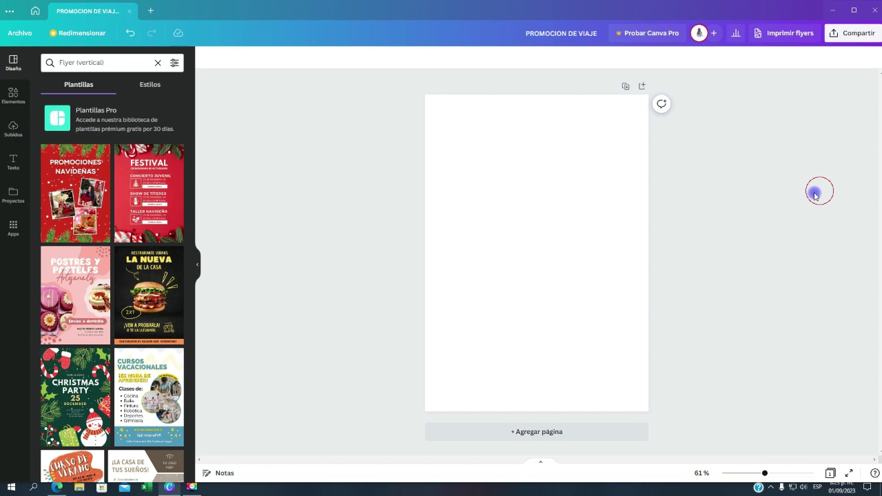
Step: Copy the Cancun hotel beach photo from the Bing image page in the browser and paste it into the Canva flyer
click(11, 93)
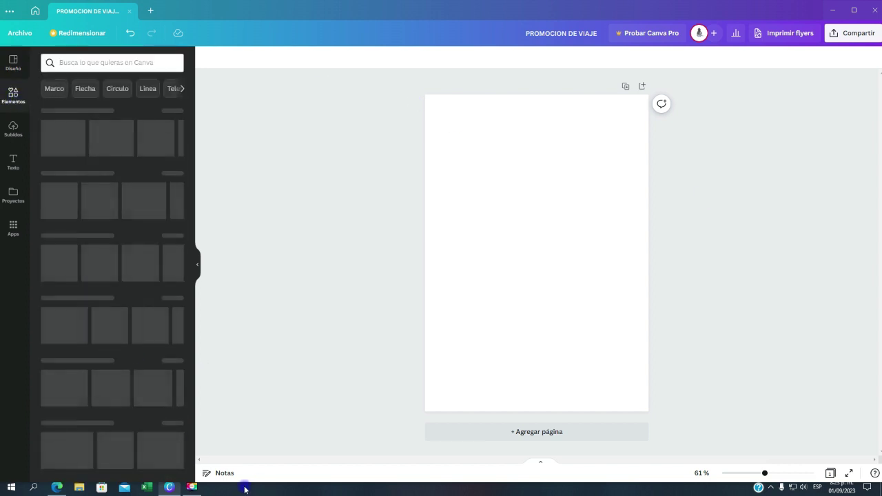
click(59, 487)
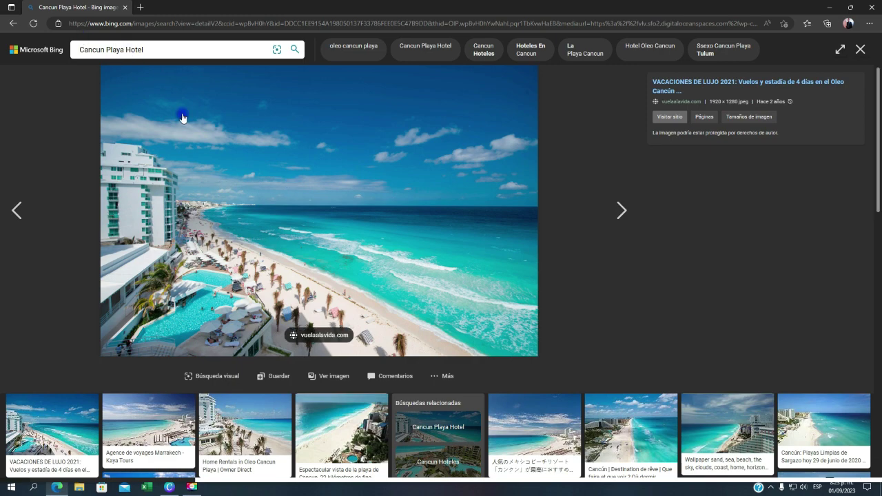
right_click(250, 177)
click(332, 214)
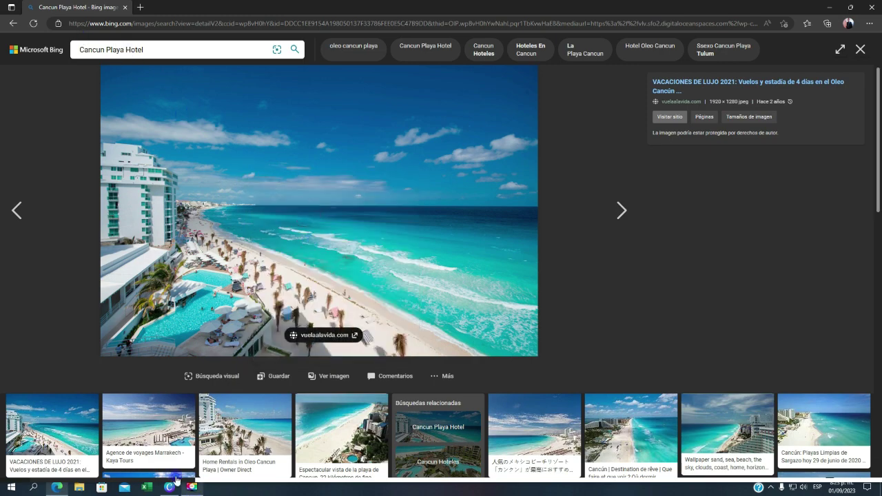
click(169, 487)
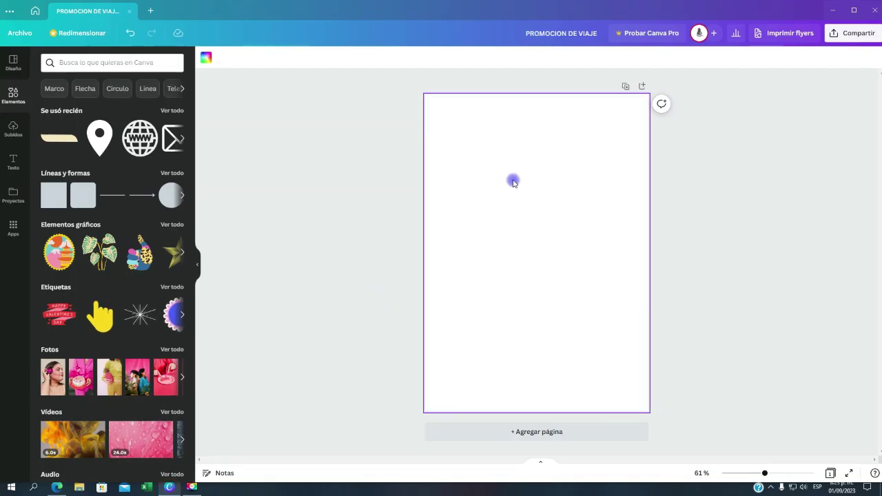
right_click(548, 189)
key(ctrl+v)
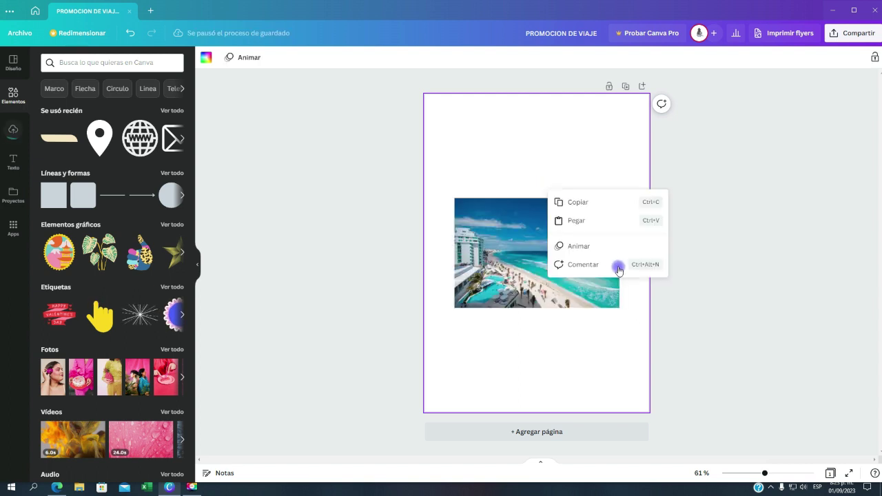
drag(505, 270, 498, 269)
click(697, 297)
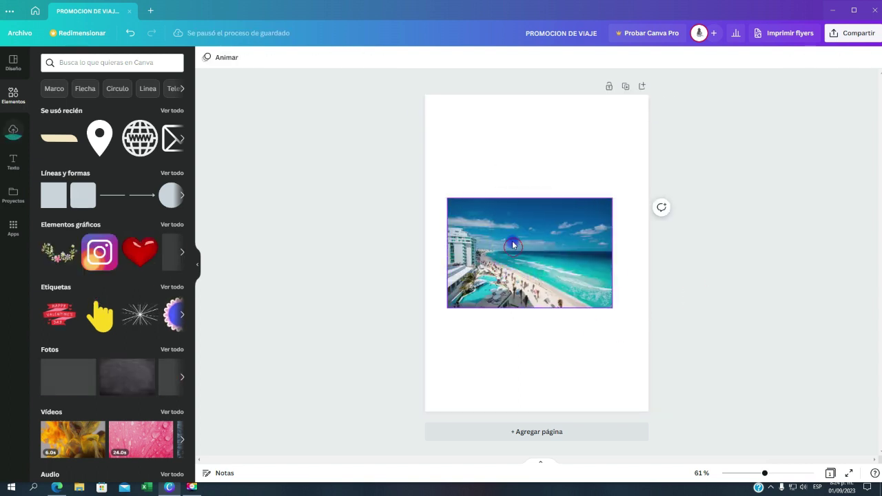
Step: Move the beach photo to the top edge of the page and enlarge it to span the full page width
click(512, 244)
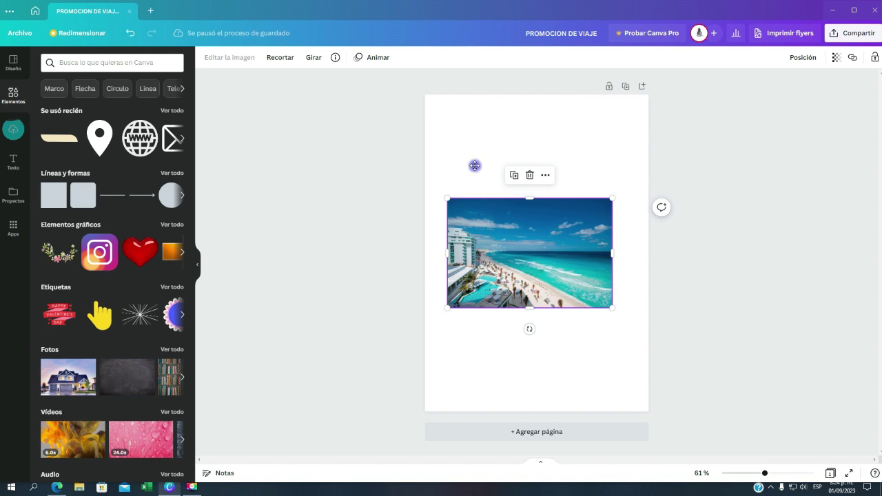
drag(474, 165, 472, 161)
click(605, 280)
drag(513, 196, 502, 162)
drag(589, 207, 634, 268)
click(783, 305)
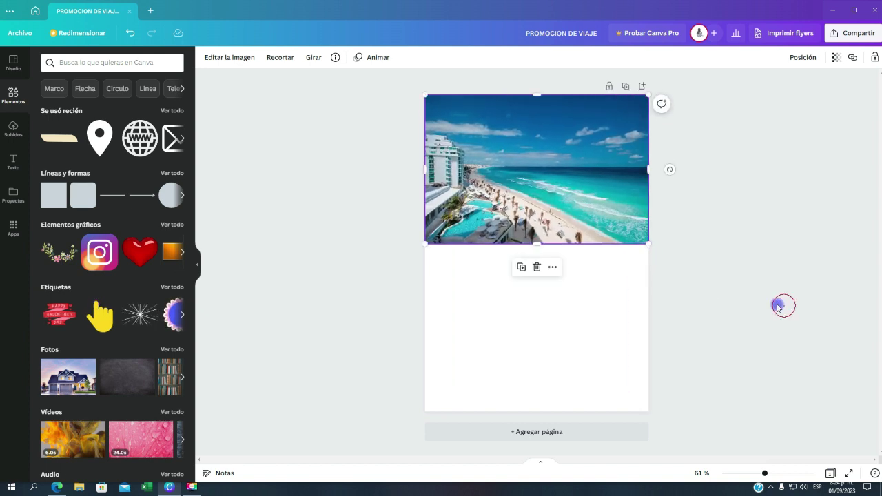
Step: Adjust the beach photo to brightness 7, contrast 9 and saturation 9
click(585, 197)
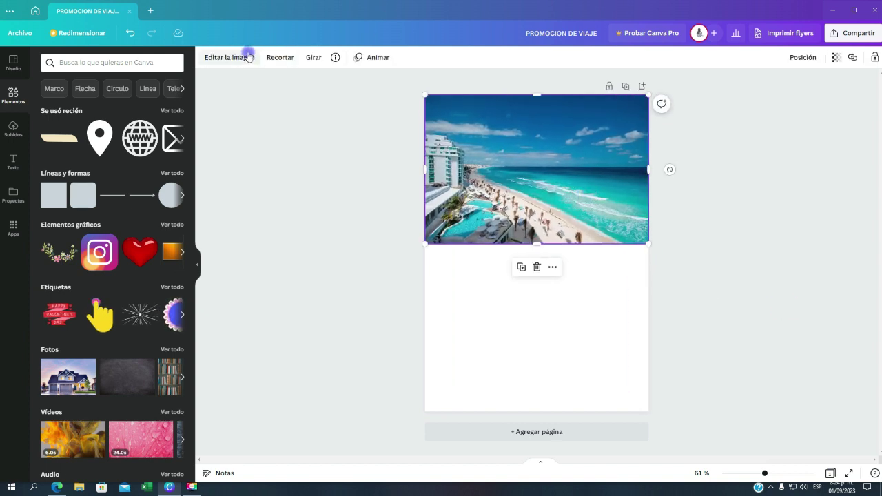
click(226, 58)
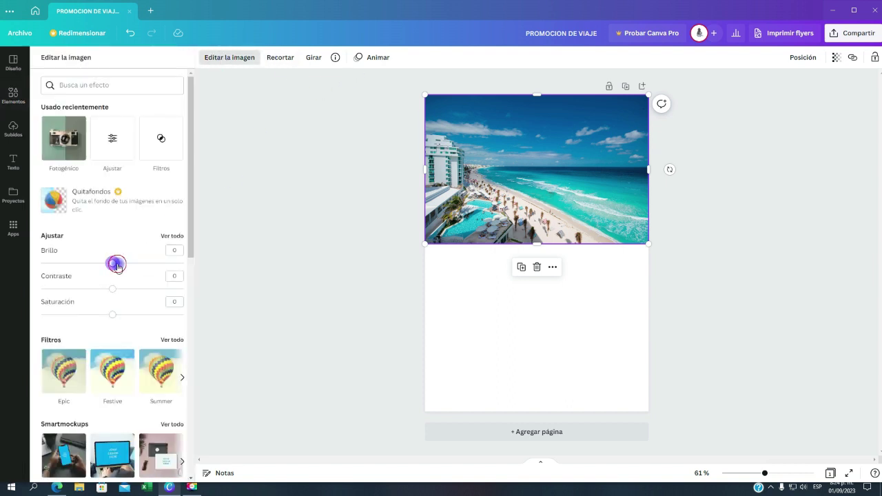
drag(116, 265, 117, 263)
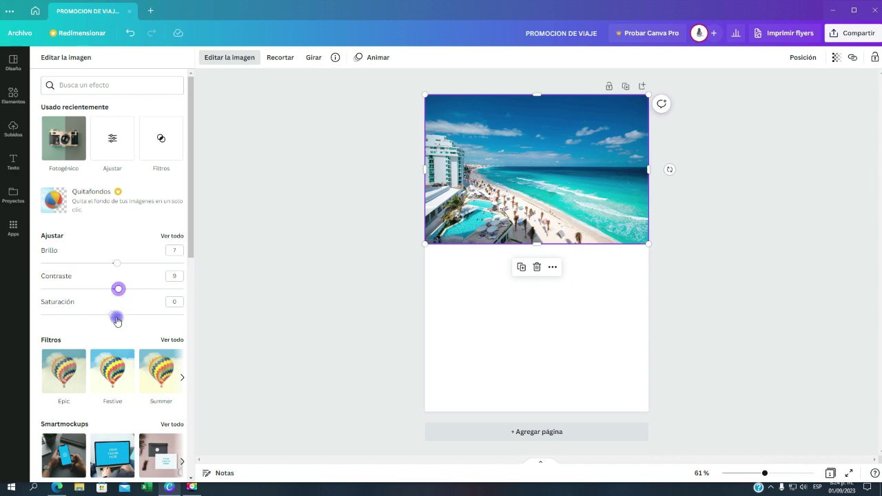
scroll(120, 317, down, 3)
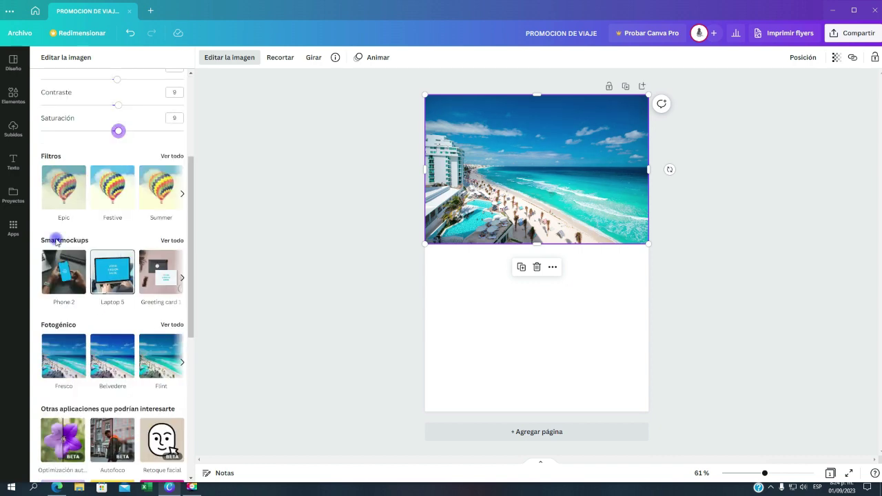
Step: Apply the Capri effect from the Fotogénico collection's Warm group to the beach photo
scroll(108, 248, up, 2)
scroll(108, 199, down, 3)
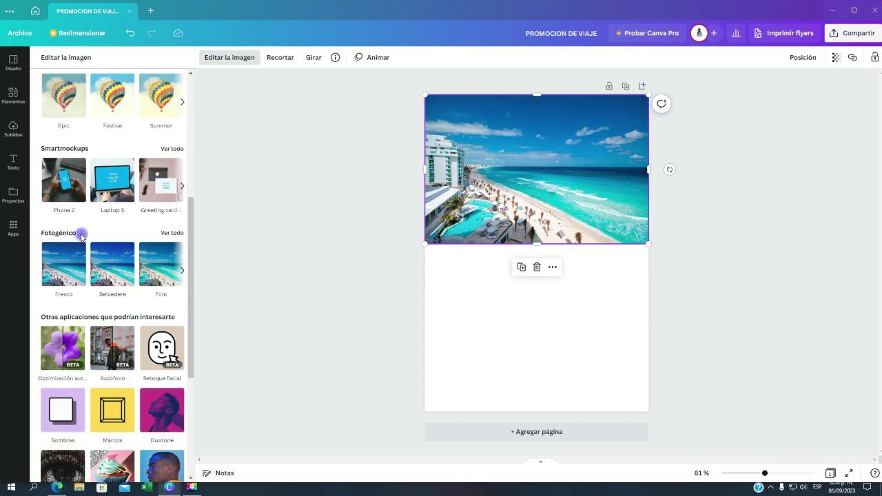
click(173, 234)
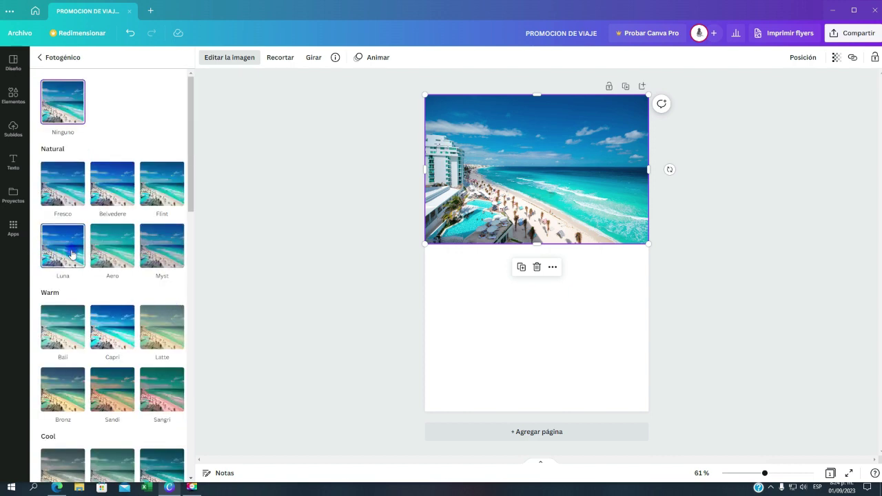
click(120, 326)
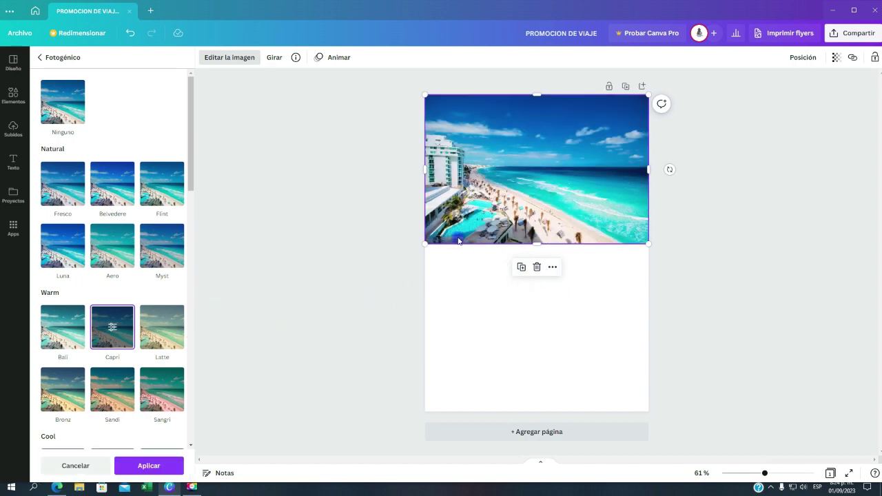
click(676, 314)
click(725, 257)
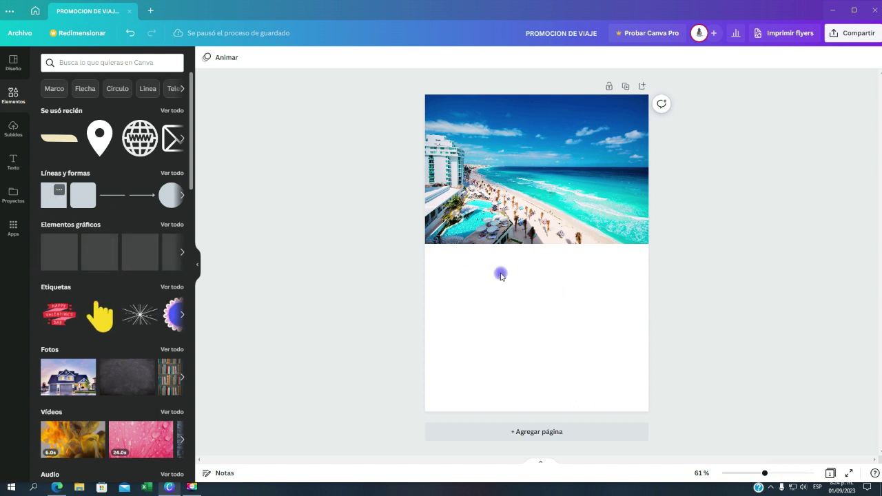
Step: Add a grey full-width rectangle band directly below the photo and place a copy of it at the bottom of the page
drag(516, 273, 647, 284)
drag(537, 310, 549, 288)
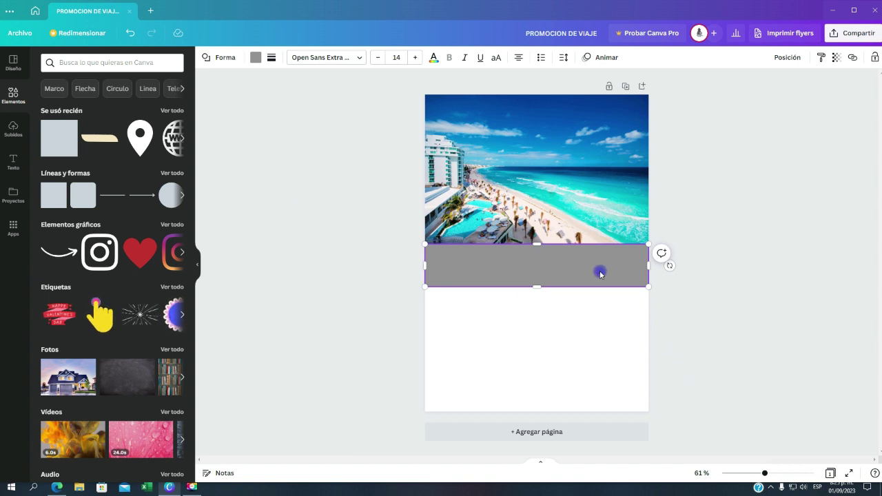
drag(600, 274, 595, 389)
drag(547, 366, 547, 376)
click(524, 359)
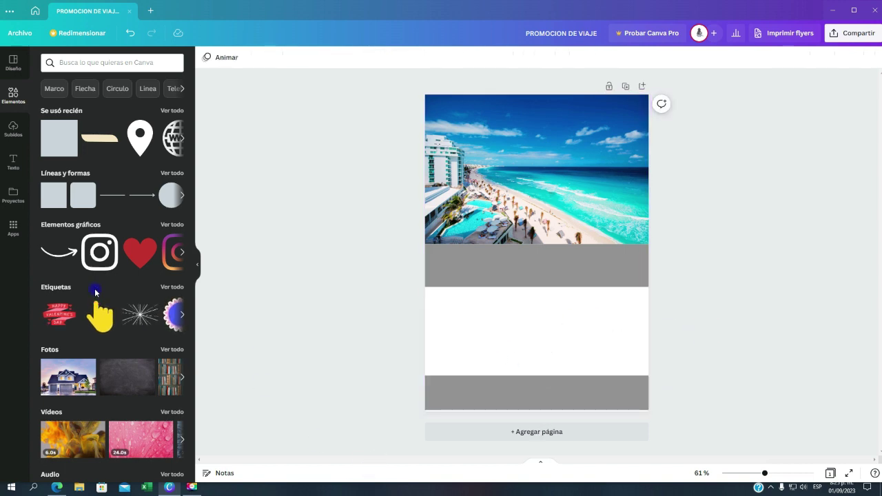
Step: Search the frames for "circulo" and place a thin-outlined round frame in the white area between the grey bands
scroll(76, 310, down, 5)
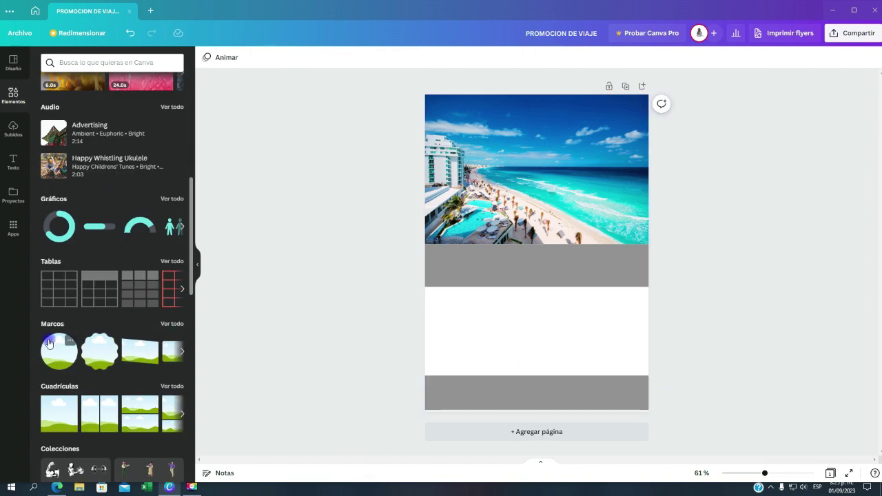
click(168, 324)
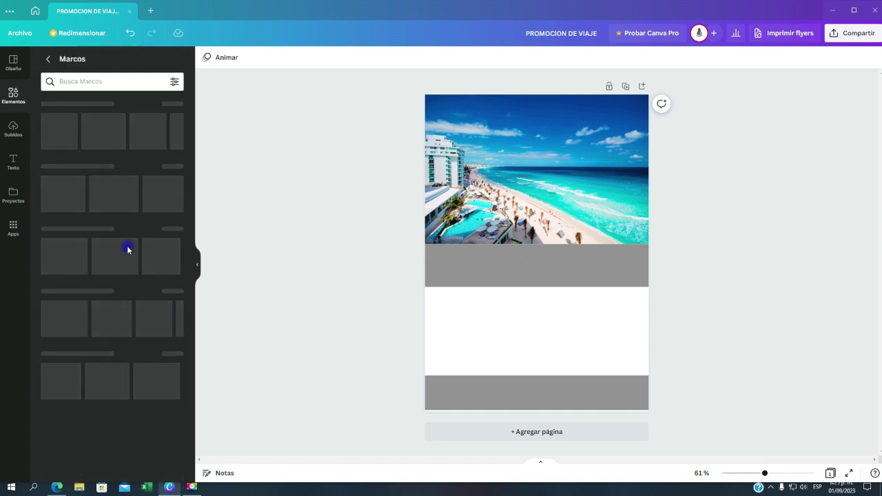
click(83, 81)
text(circulo)
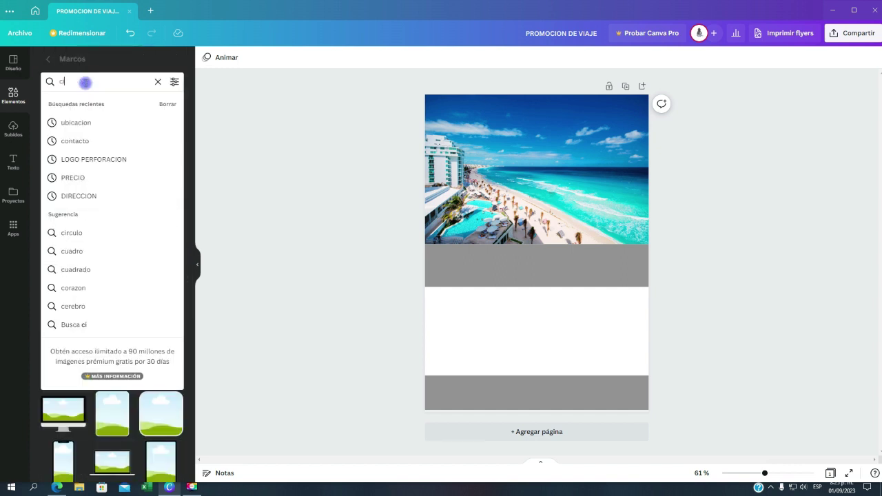
key(Return)
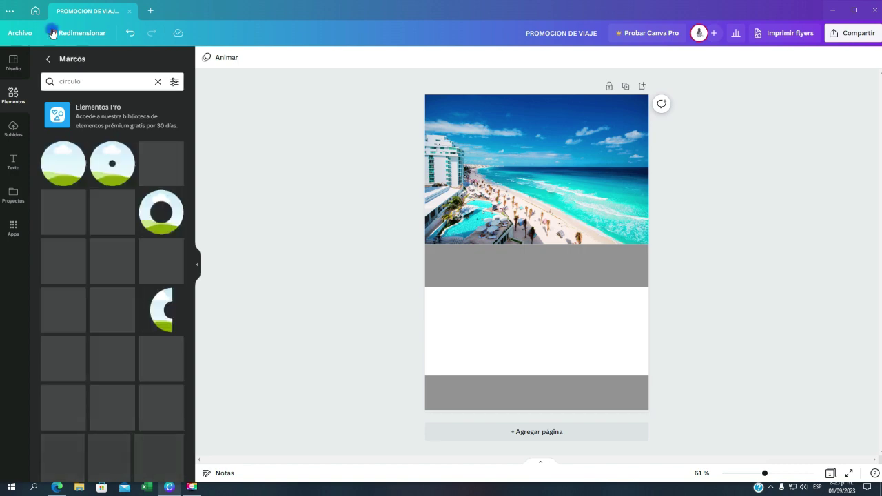
scroll(101, 175, down, 3)
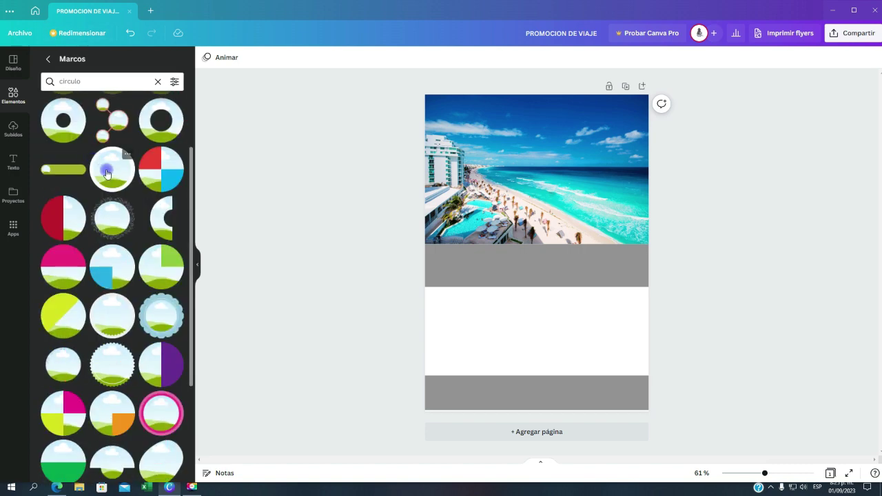
scroll(120, 228, down, 1)
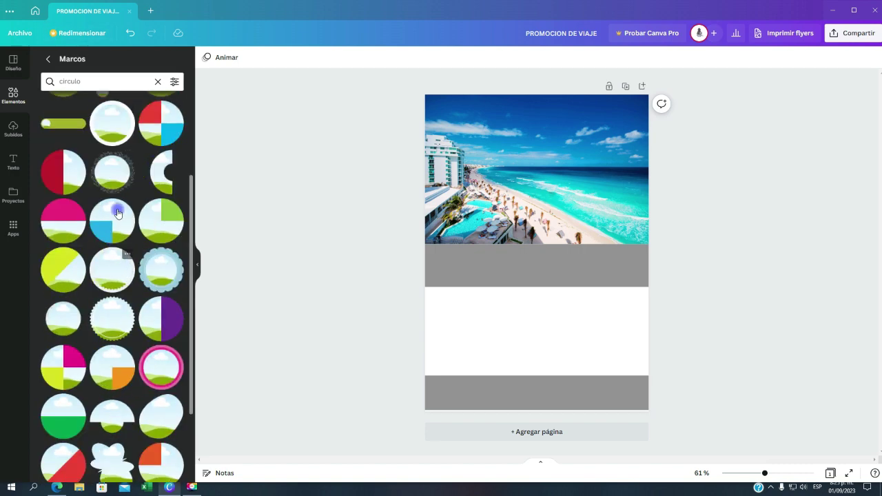
scroll(117, 214, down, 5)
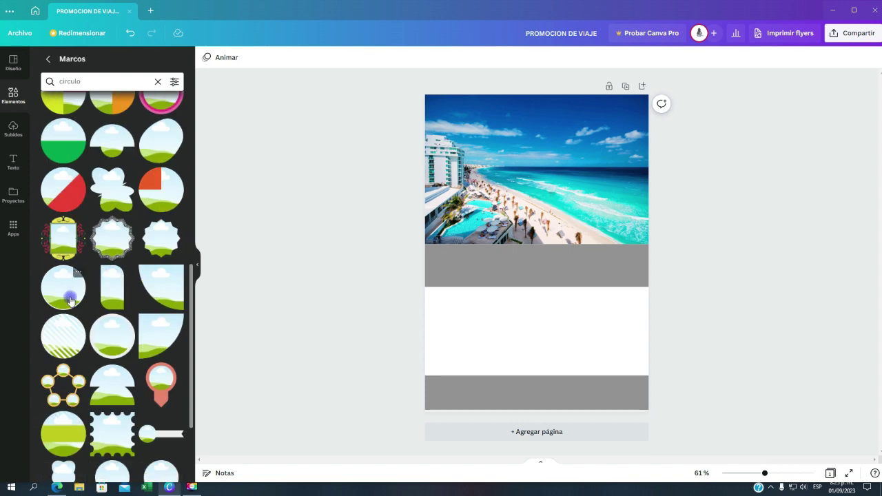
click(70, 301)
drag(481, 196, 518, 220)
drag(553, 268, 495, 330)
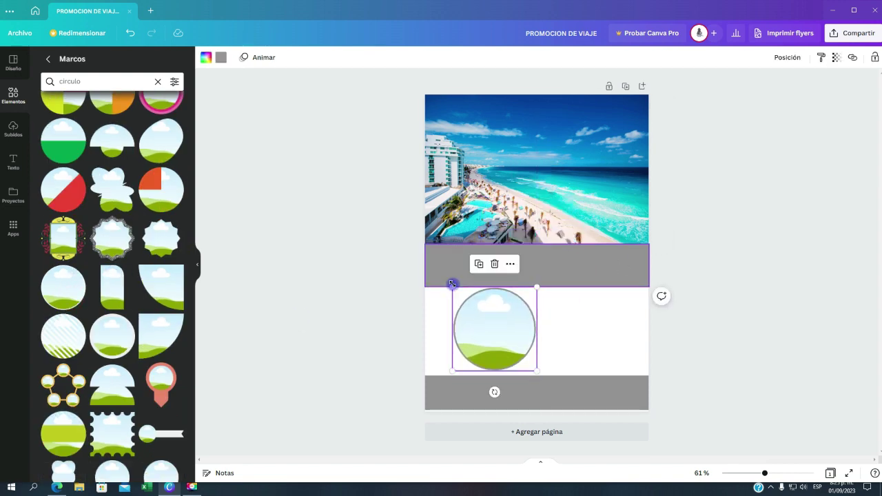
Step: Shrink the round frame, shift it toward the page's left edge, and place a much smaller copy to its right
drag(452, 283, 473, 301)
drag(503, 329, 554, 349)
key(ctrl+d)
drag(521, 312, 553, 349)
key(ctrl+v)
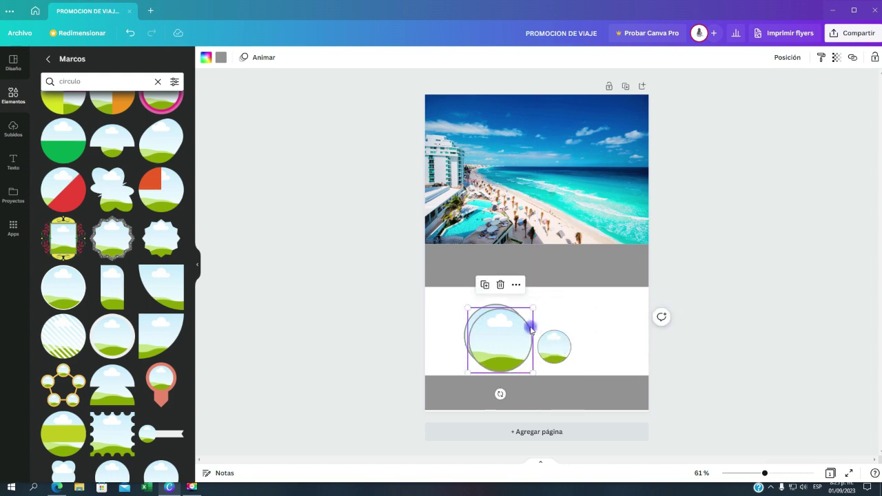
drag(502, 337, 486, 340)
key(ctrl+z)
key(ctrl+z)
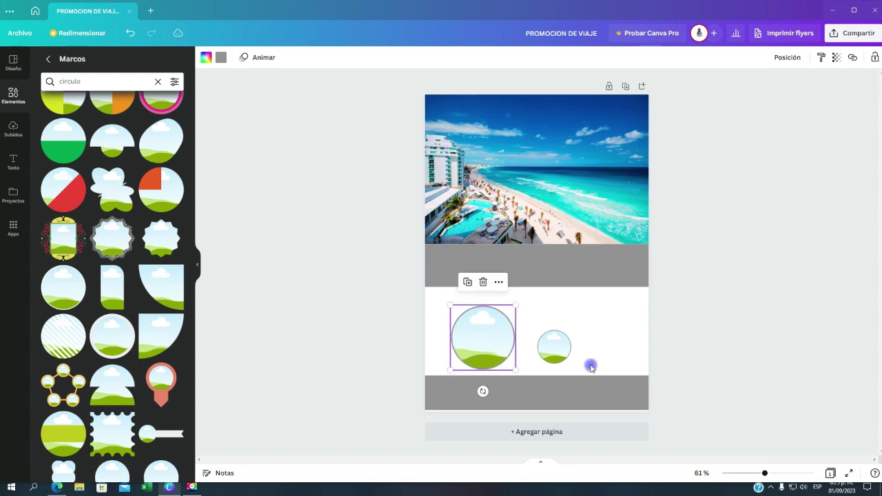
Step: Duplicate the small round frame twice and line the copies up to its right in an evenly spaced row of three
click(566, 358)
key(ctrl+c)
key(ctrl+v)
drag(561, 356, 579, 350)
key(ctrl+v)
click(643, 359)
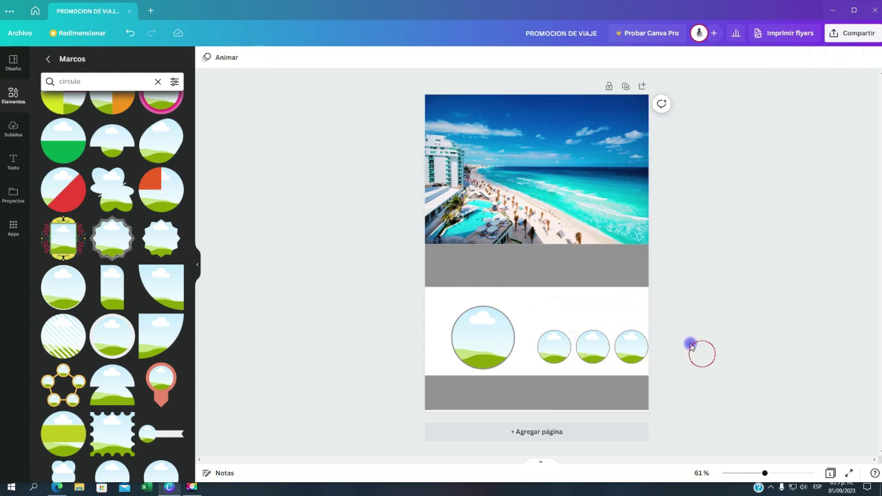
Step: Shift the beach photo and the upper grey band slightly upward together
click(542, 280)
click(585, 233)
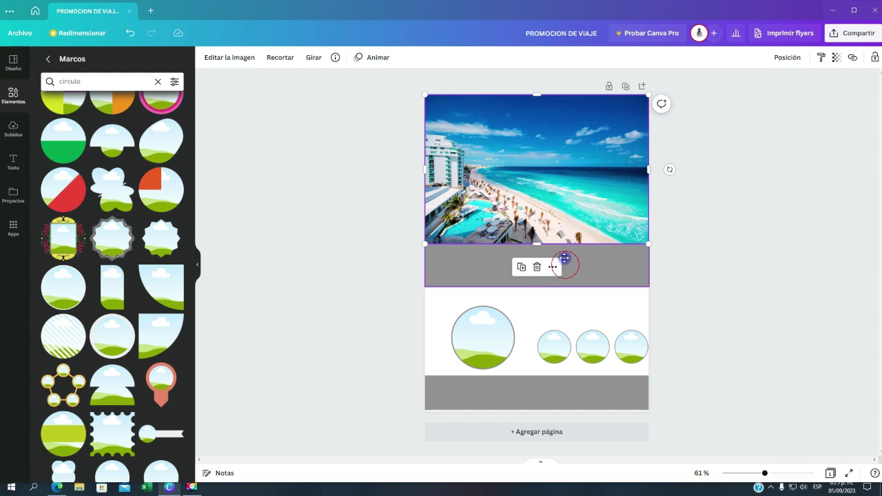
drag(565, 258, 565, 253)
click(712, 295)
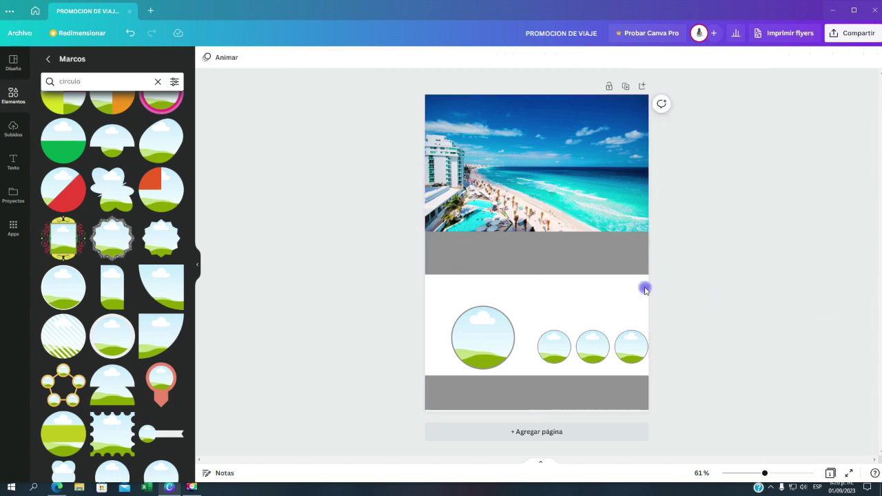
Step: Recolour the upper grey band with the dark blue from the photo palette after trying turquoise
click(598, 258)
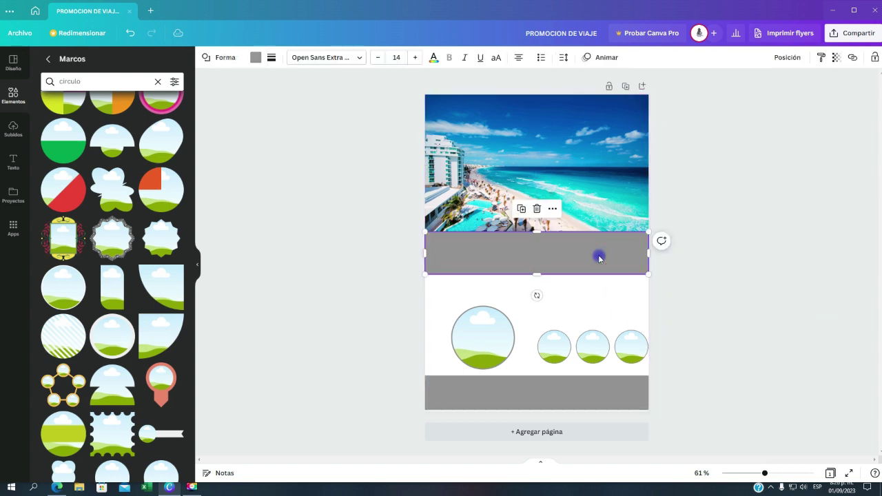
click(264, 59)
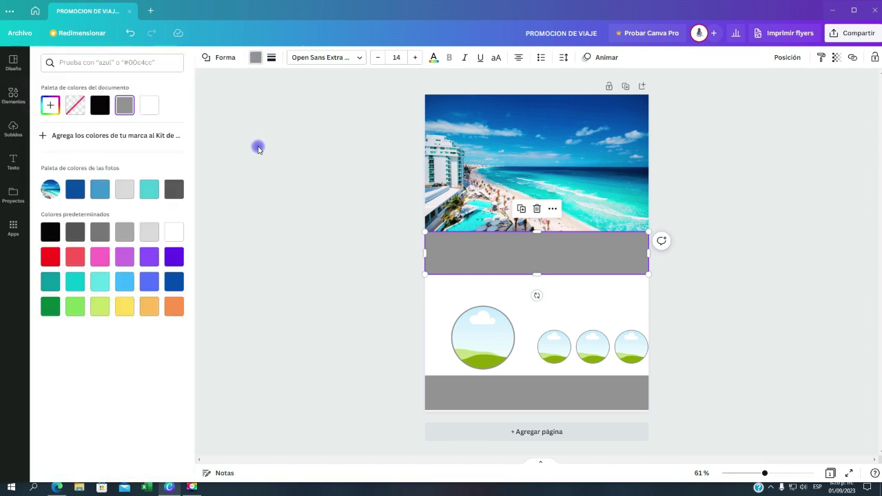
click(71, 189)
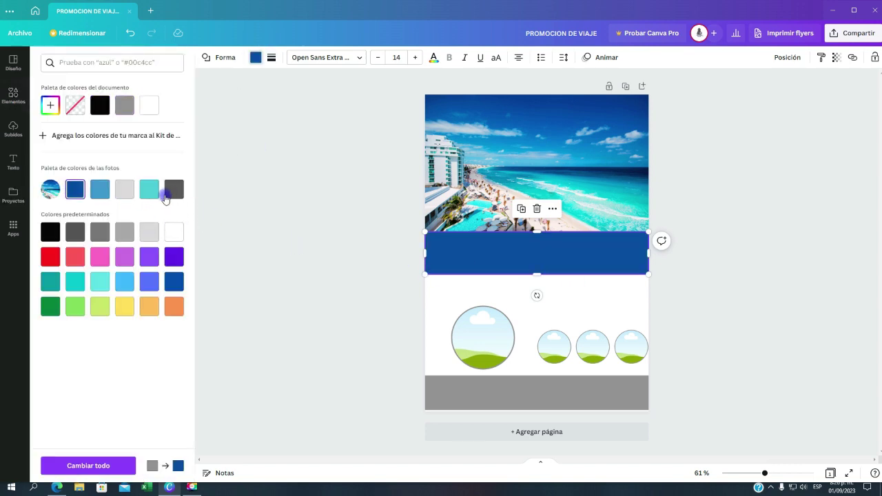
click(150, 191)
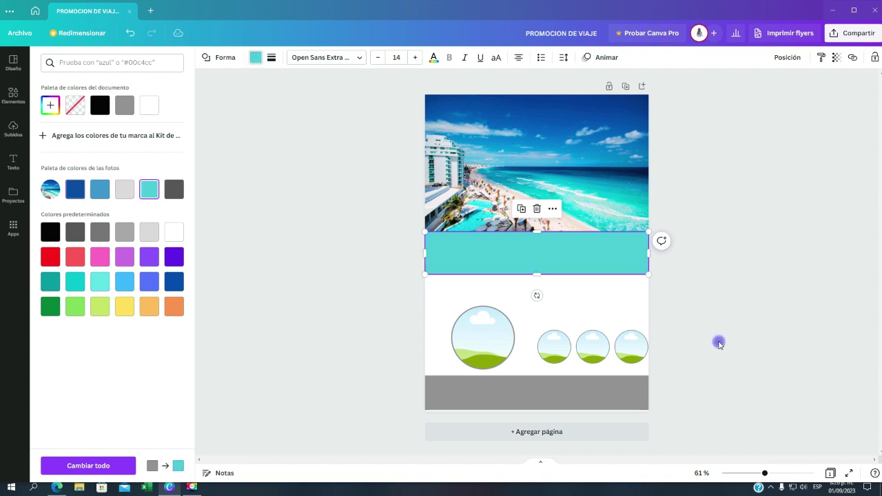
click(77, 190)
Step: Recolour the grey band at the foot of the page coral red
click(521, 389)
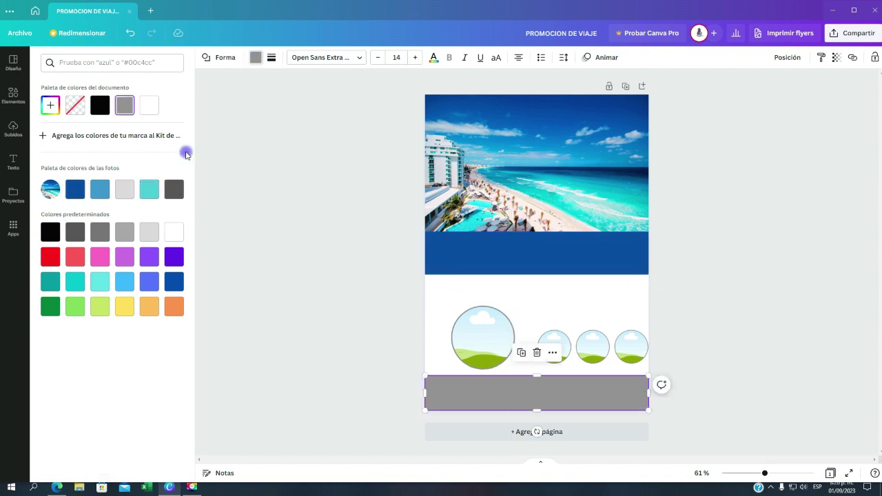
click(83, 260)
click(718, 294)
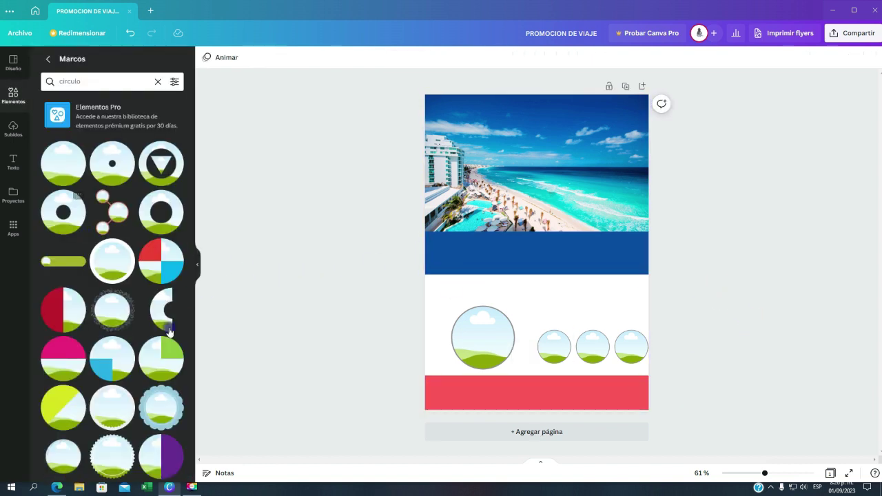
Step: Add a title text to the page and replace its placeholder with "CANCÚN"
click(12, 177)
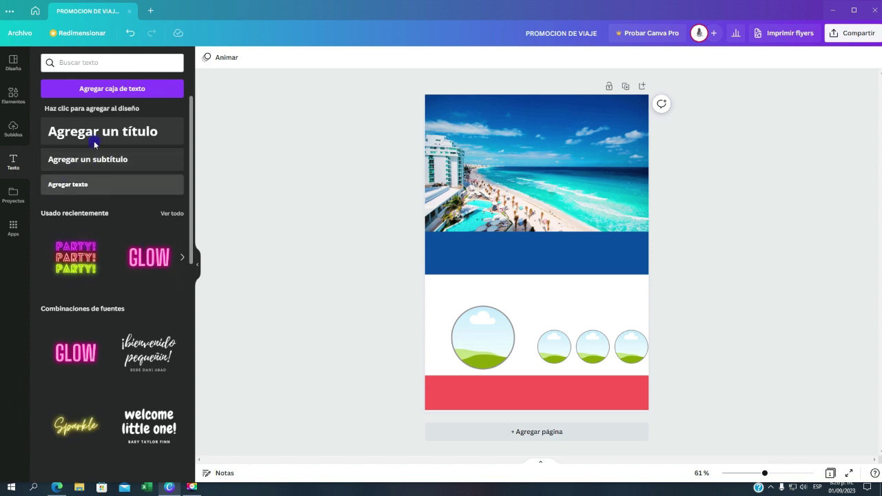
click(104, 131)
double_click(564, 275)
click(551, 263)
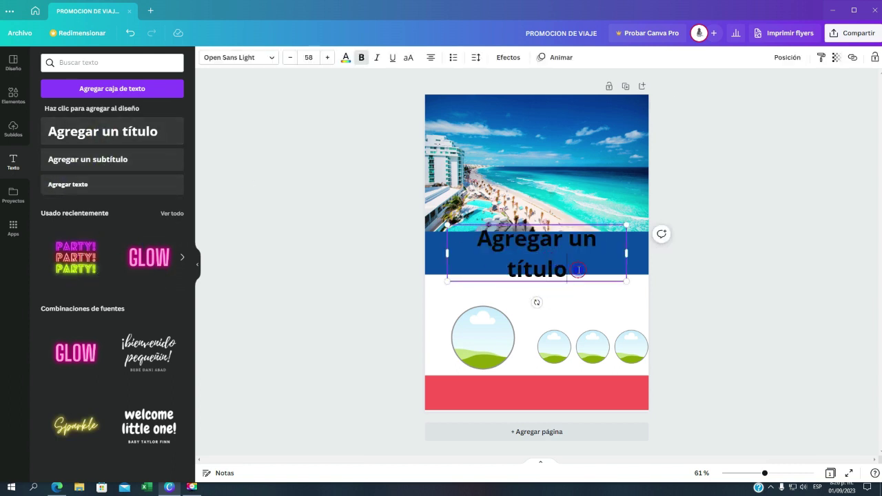
drag(577, 270, 444, 228)
text(CANC)
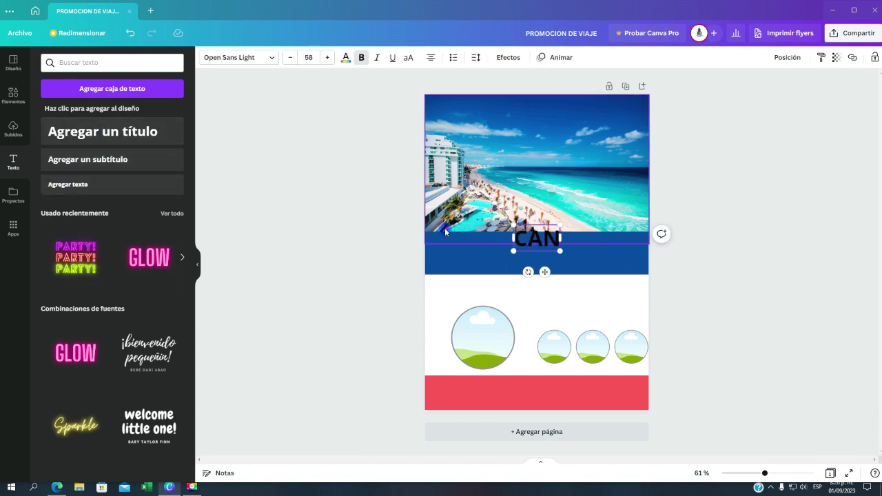
text(ÙN)
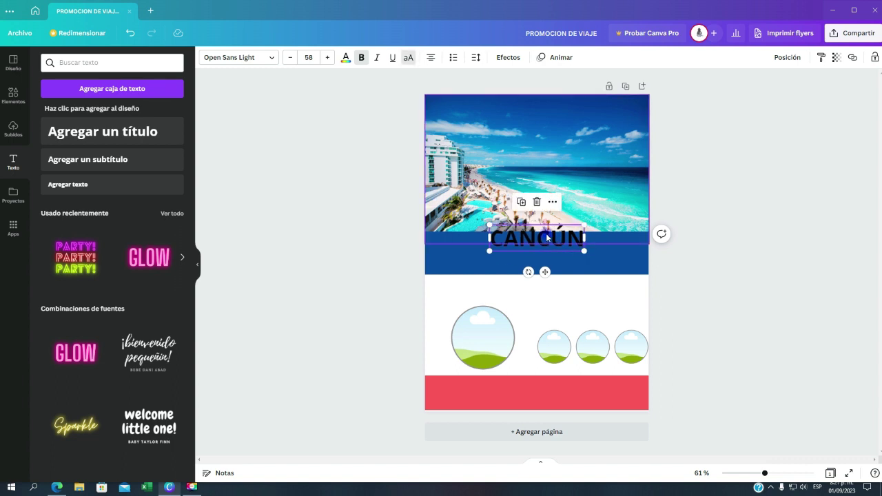
Step: Change the colour of the whole "CANCÚN" title to white
click(544, 233)
key(ctrl+a)
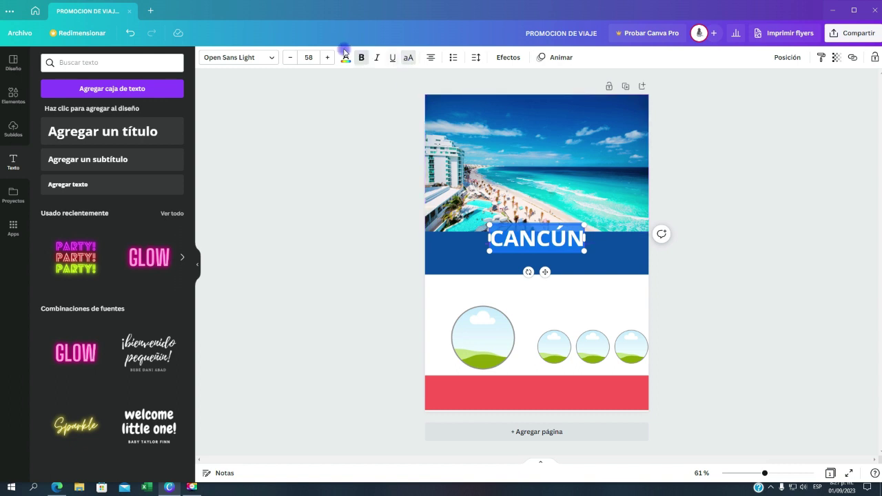
click(345, 57)
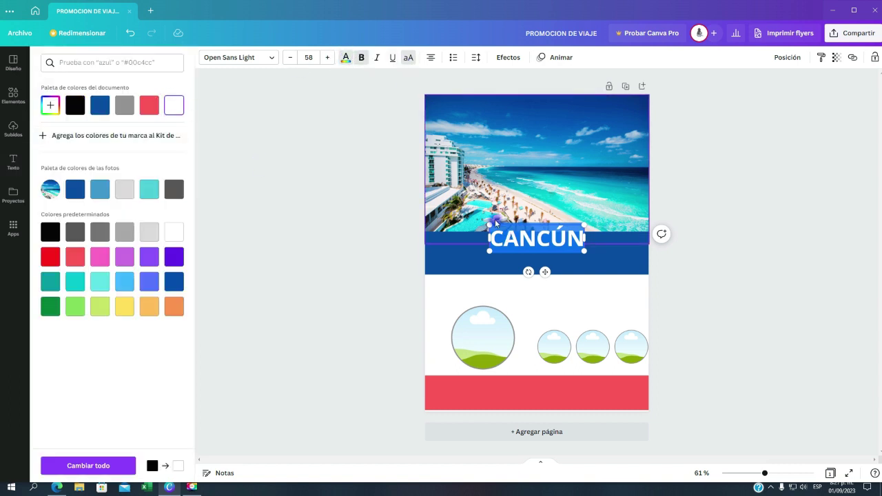
Step: Shrink the "CANCÚN" title to size 49.4 and move it onto the right end of the blue band
drag(490, 225, 504, 232)
click(805, 310)
click(615, 260)
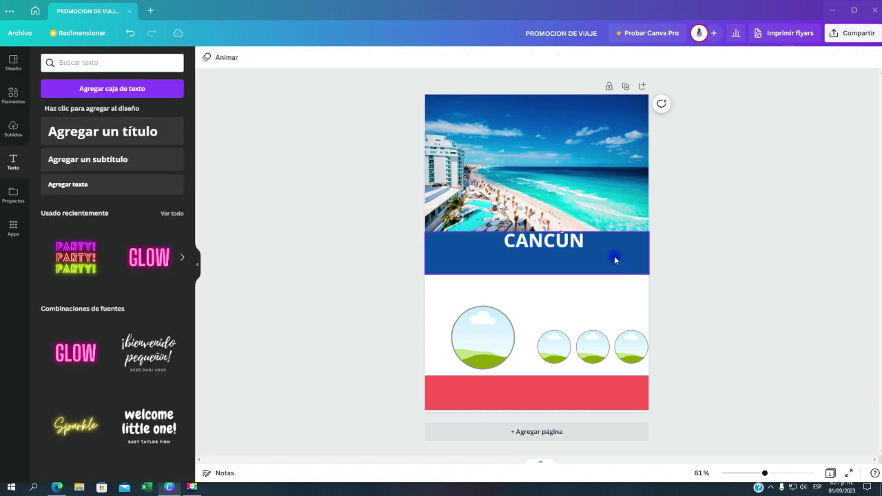
drag(565, 241, 616, 255)
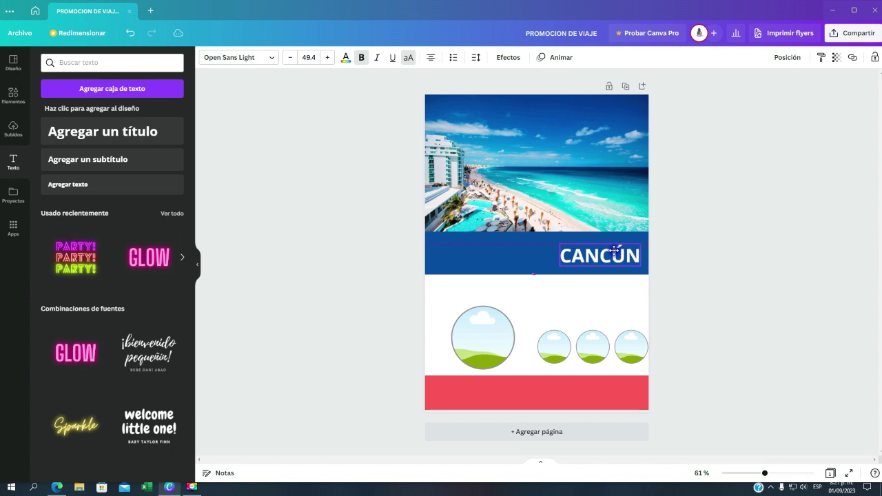
Step: Reduce the blue band's height slightly by raising its lower edge and fit the title within its right end
click(526, 272)
drag(539, 274, 619, 250)
click(721, 269)
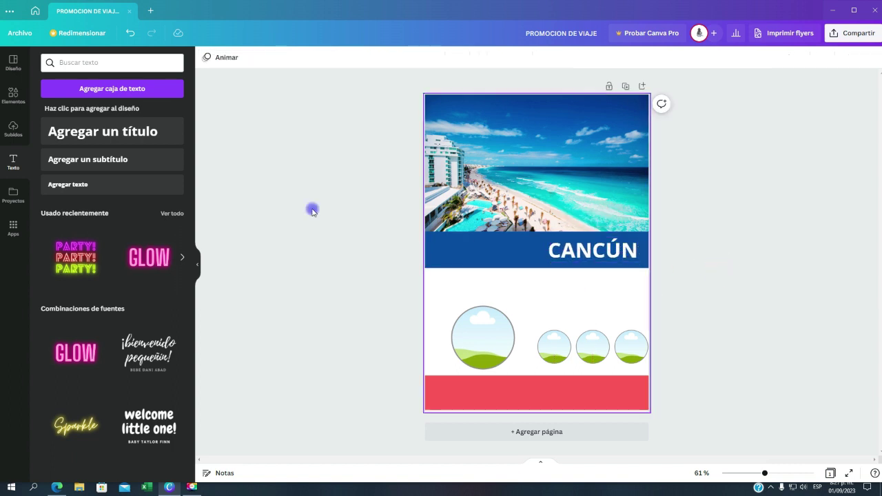
Step: Leave the frames results and search all elements for "FORMA"
click(11, 94)
click(68, 81)
click(62, 77)
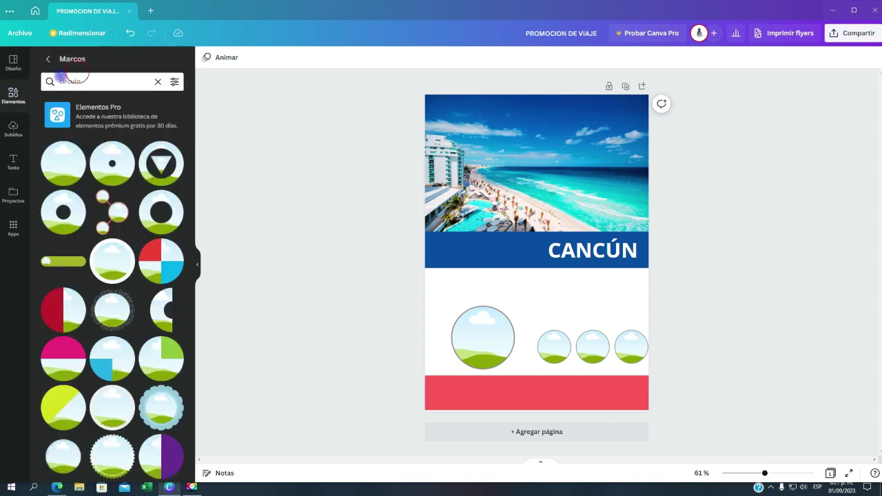
click(13, 94)
click(91, 64)
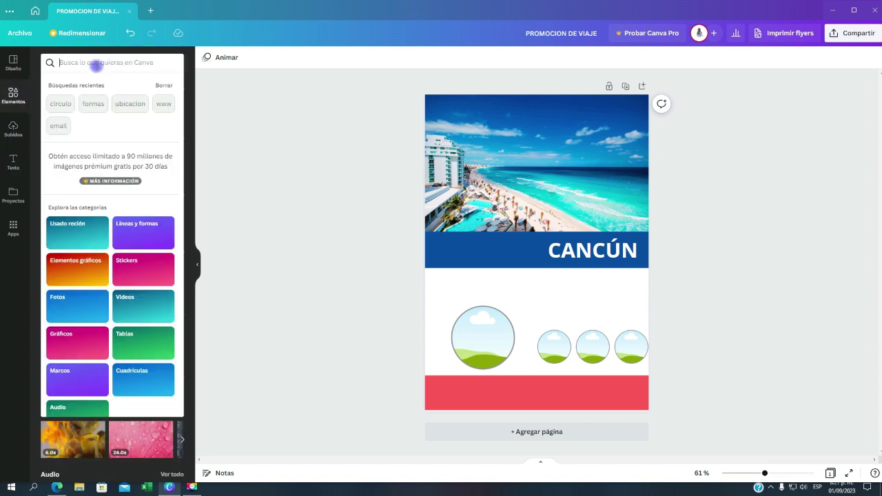
text(FORMA)
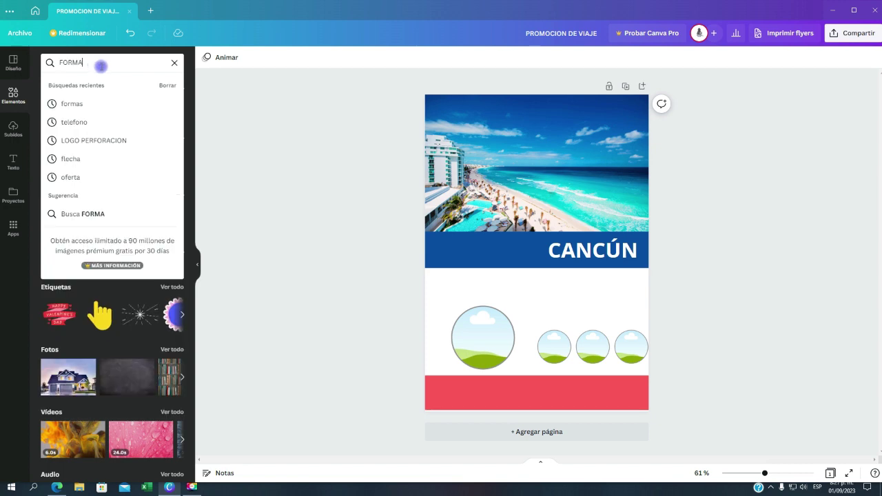
key(Return)
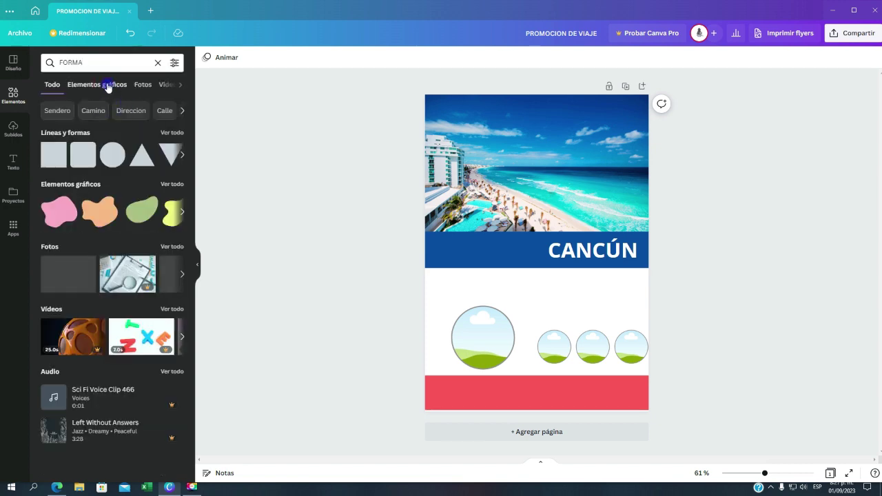
Step: Look through the graphic elements among the results for a shape that suits the blue band
click(107, 86)
scroll(107, 238, down, 1)
scroll(108, 239, down, 8)
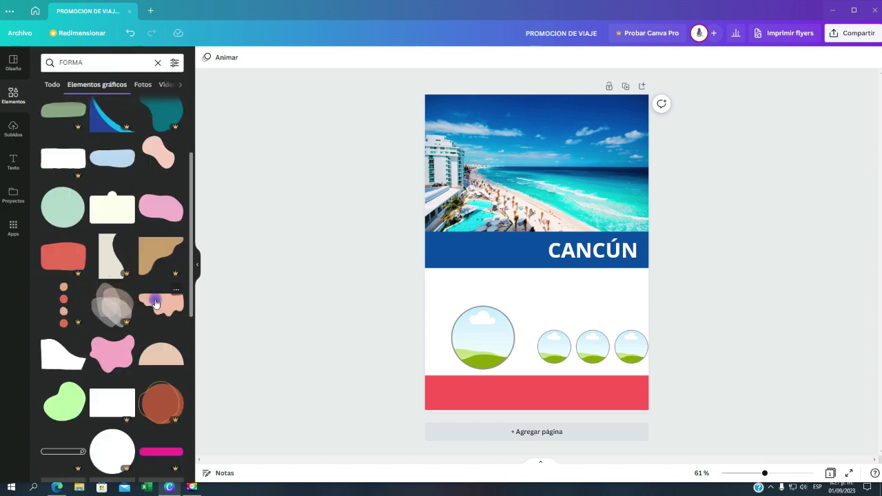
scroll(131, 293, down, 10)
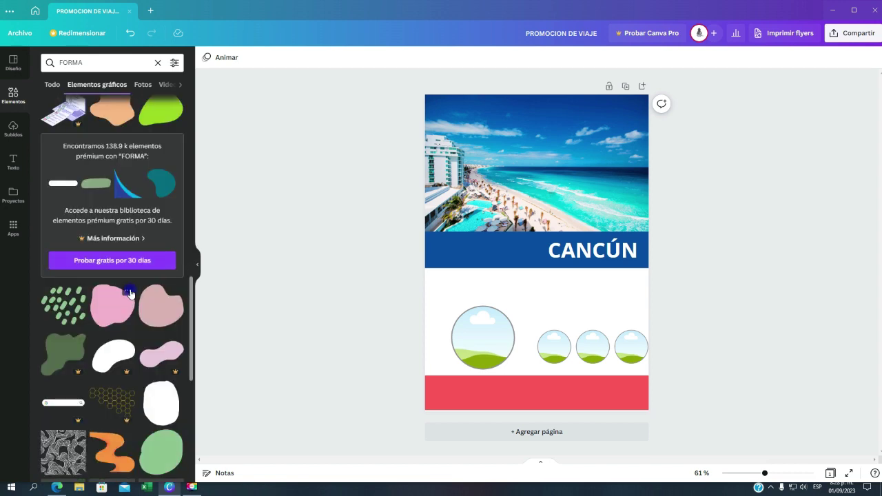
scroll(131, 294, down, 10)
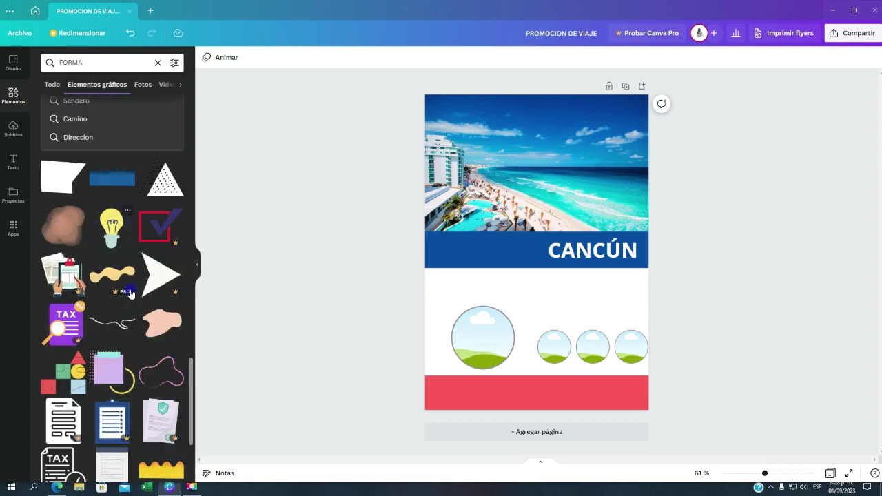
scroll(131, 294, up, 10)
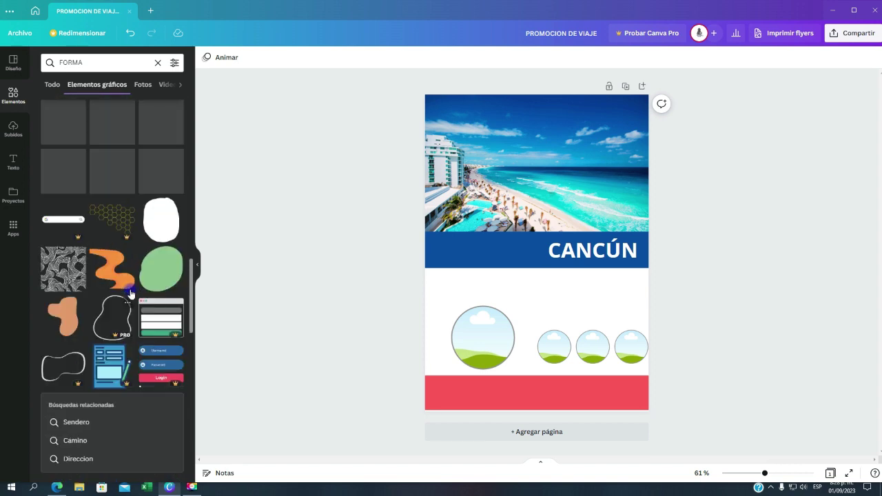
scroll(131, 294, up, 8)
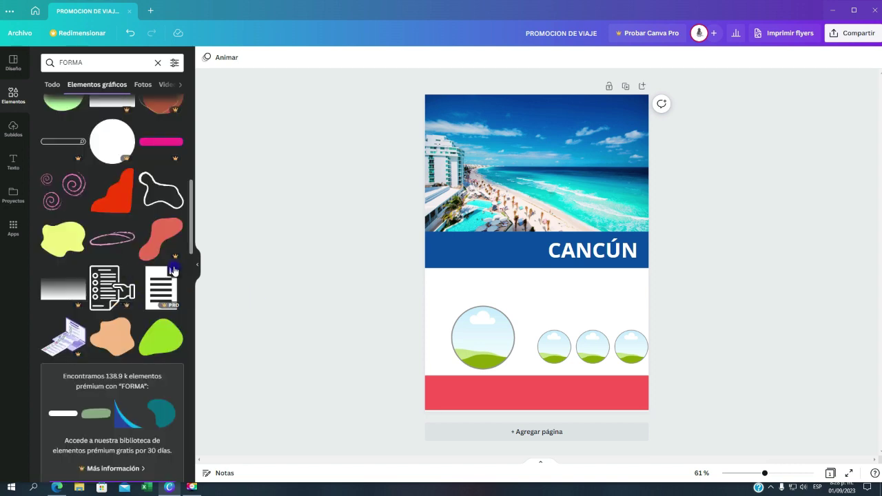
scroll(172, 270, up, 1)
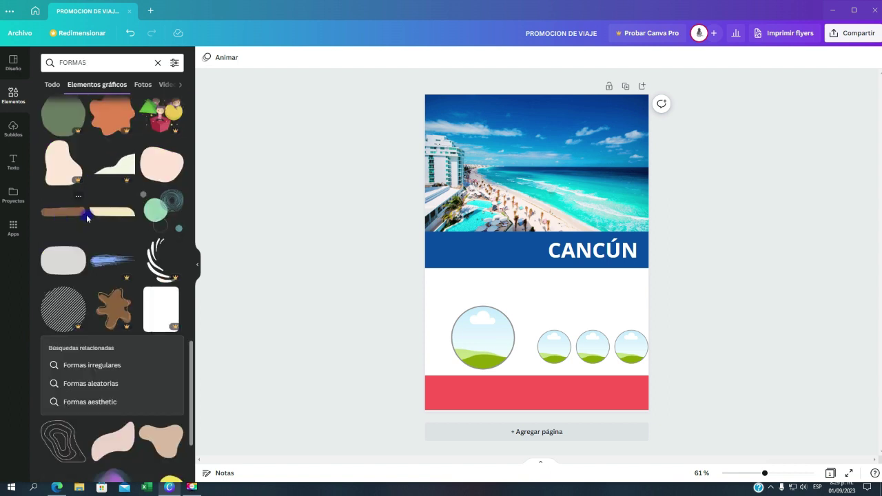
Step: Place the rounded bar shape from the "FORMAS" graphics at the blue band's left end and flip it vertically
click(98, 213)
mouse_move(540, 248)
mouse_down()
mouse_move(477, 246)
mouse_move(502, 250)
mouse_up()
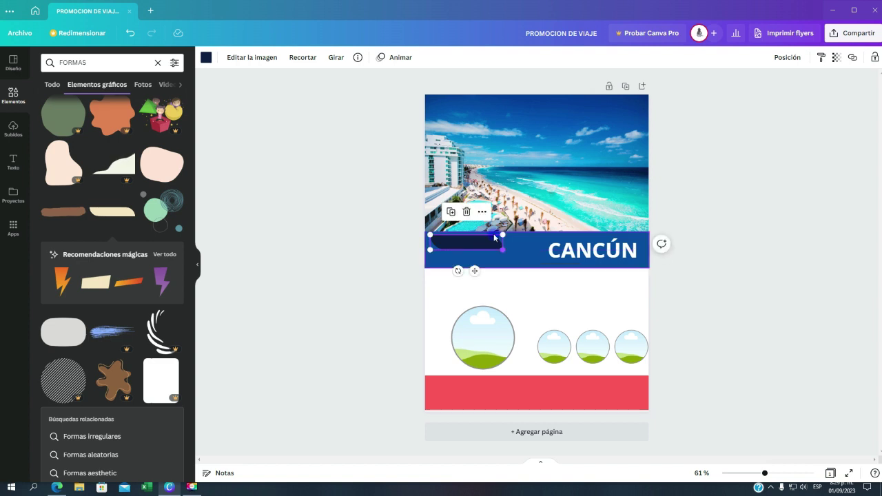
click(335, 57)
click(372, 100)
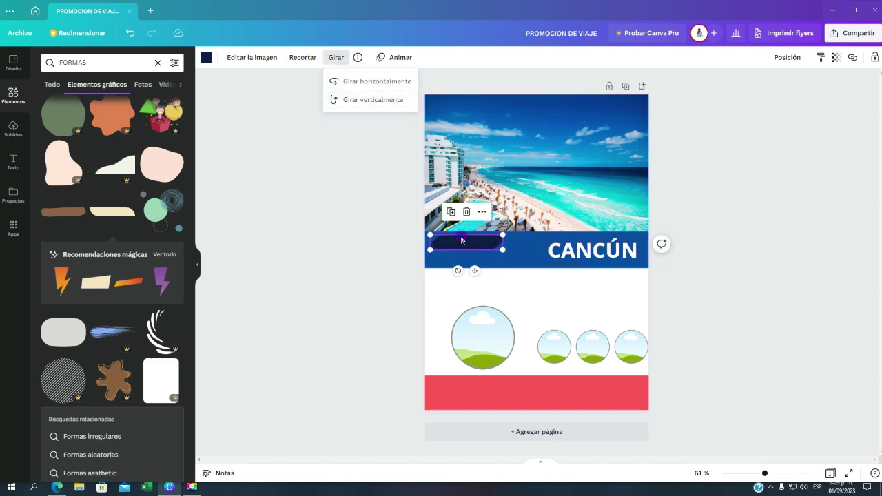
drag(461, 237, 465, 238)
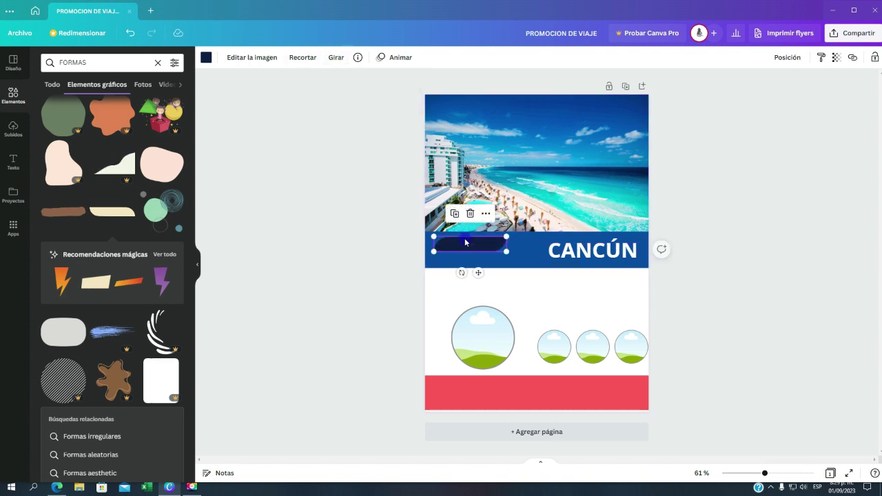
Step: Set the colour of the rounded bar shape on the blue band to F6F6F6
click(205, 57)
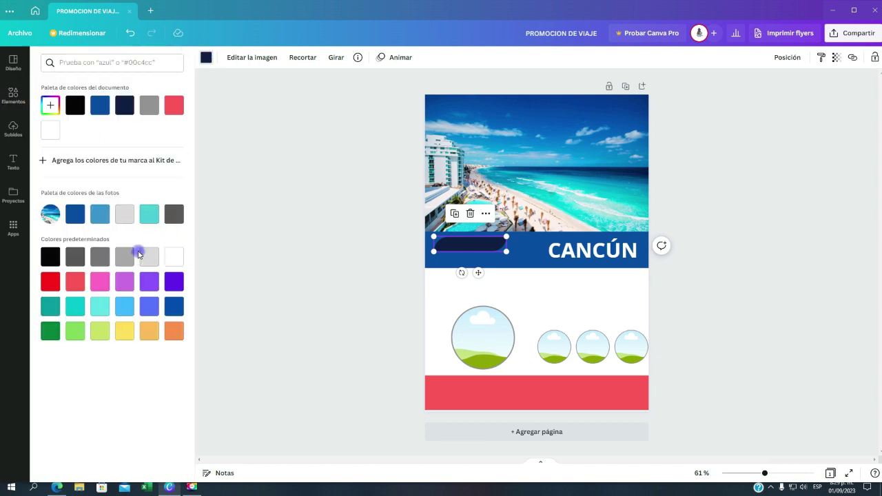
click(124, 62)
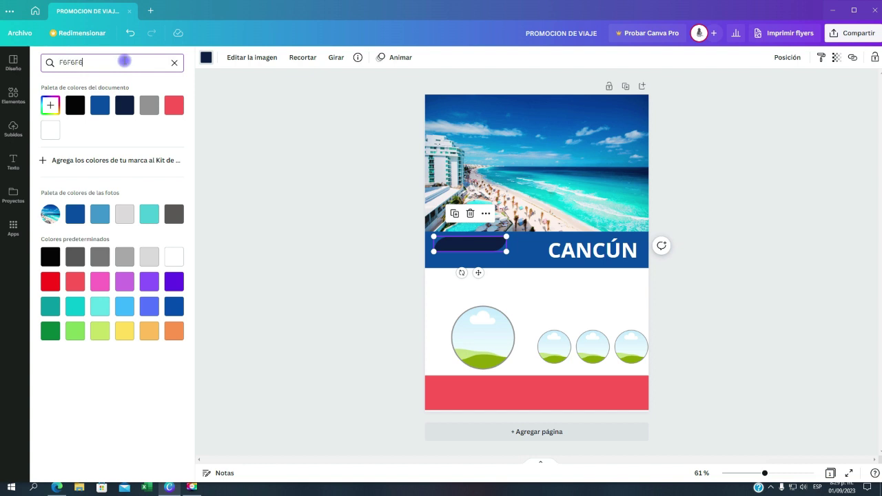
text(F6F6F6)
click(50, 105)
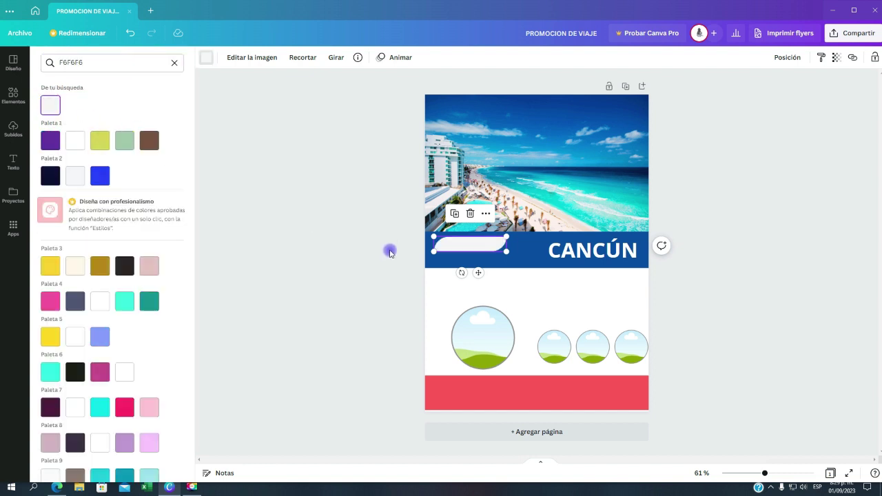
Step: Select the page background and set its colour to F6F6F6
click(512, 287)
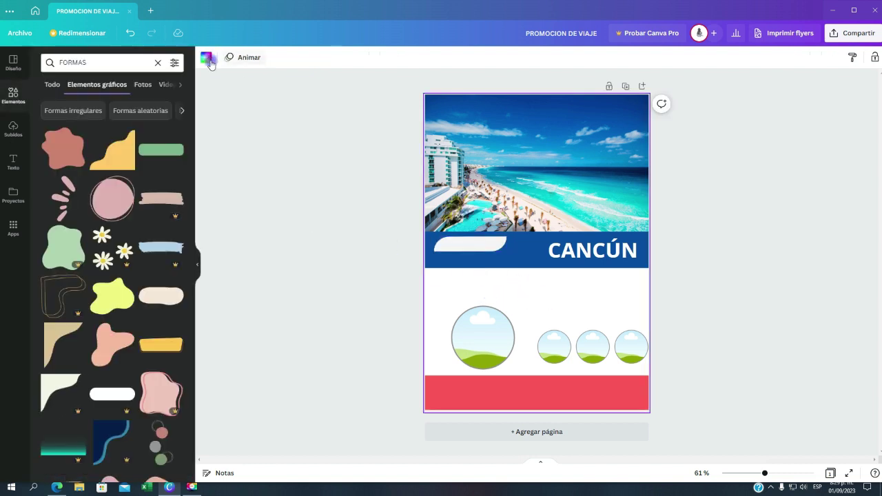
click(207, 58)
click(88, 62)
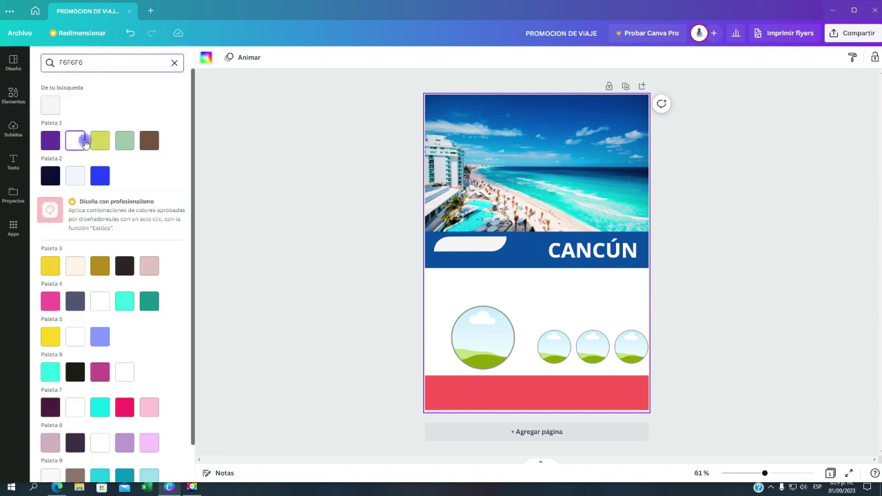
click(450, 269)
click(326, 207)
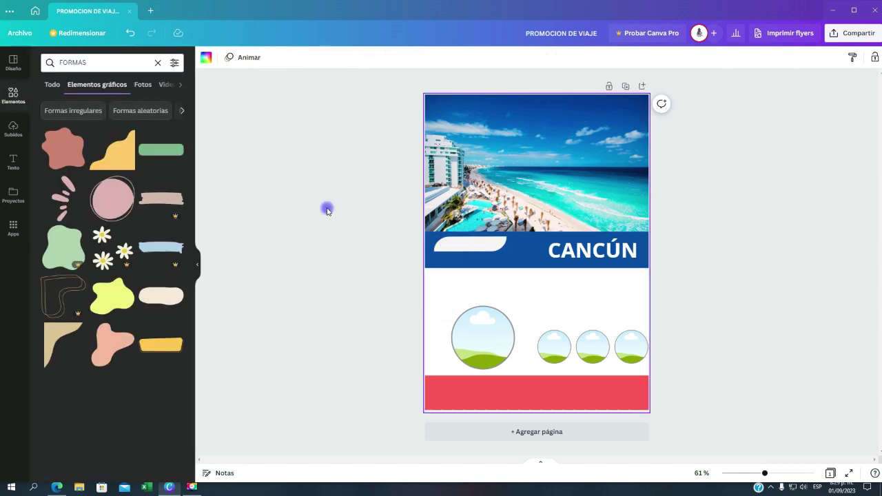
click(207, 58)
click(57, 109)
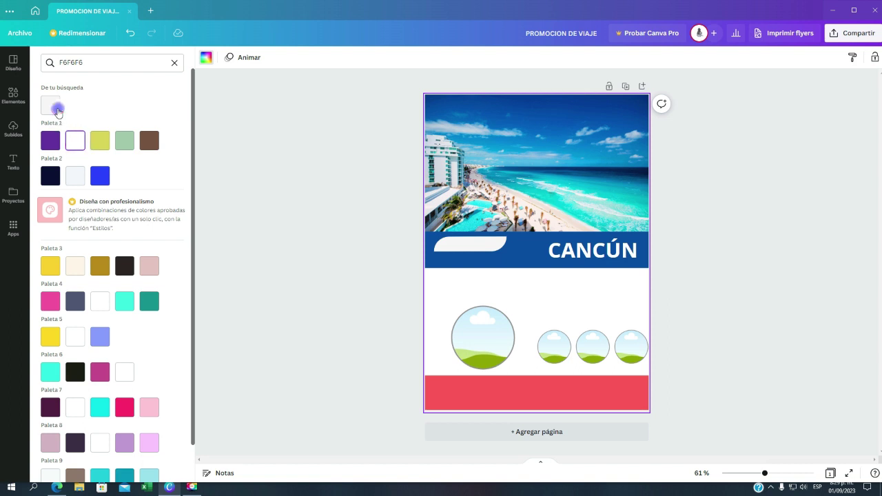
Step: Duplicate the light rounded bar on the blue band, place the copy directly beneath it and colour it the bottom band's red
click(728, 303)
click(487, 246)
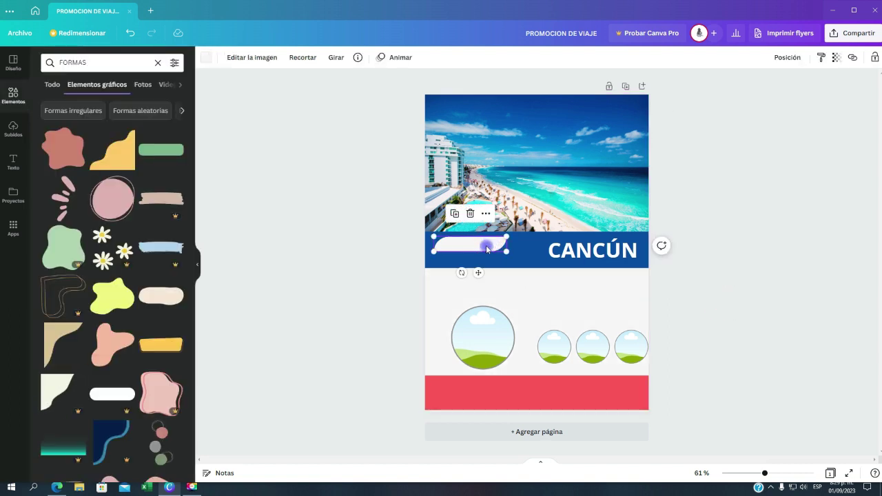
key(ctrl+d)
drag(487, 253, 484, 263)
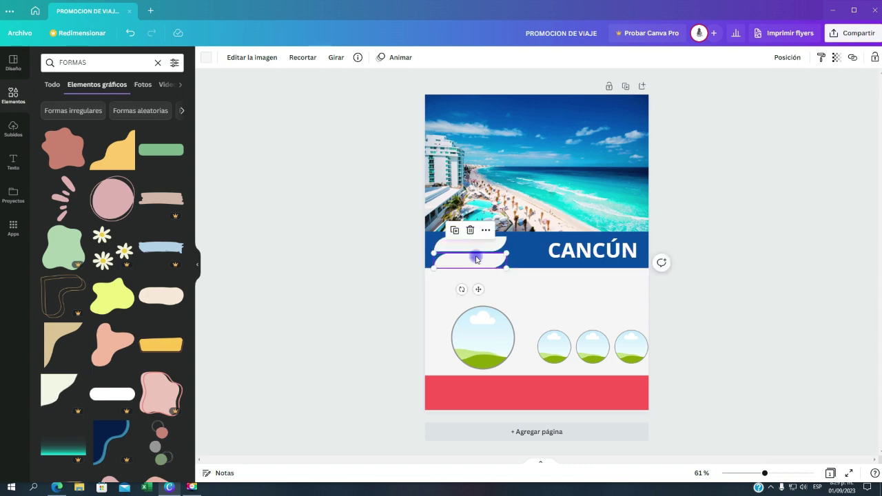
click(201, 61)
click(174, 62)
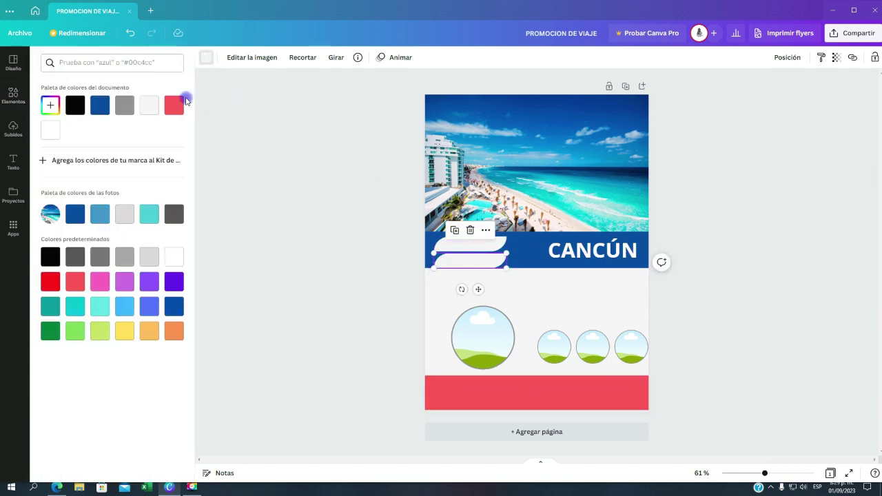
click(173, 107)
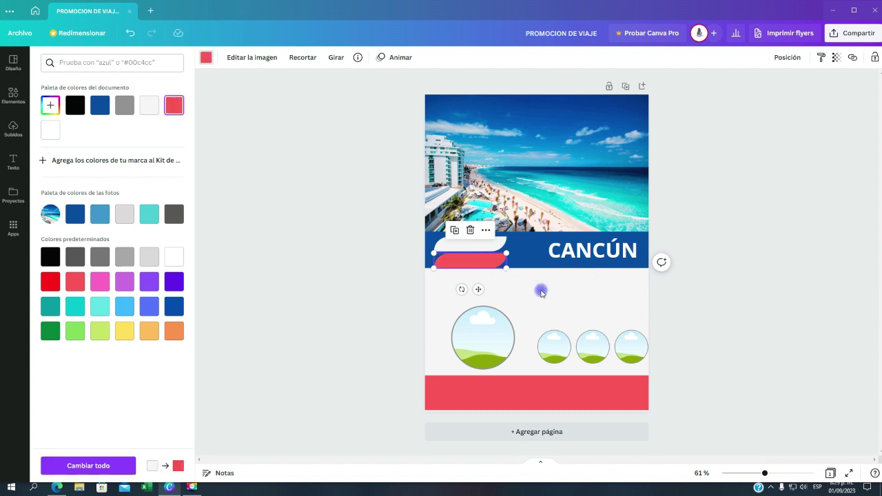
Step: Enlarge the red rounded bar and move it up so it overlaps the light bar, layered behind it
drag(520, 281, 542, 294)
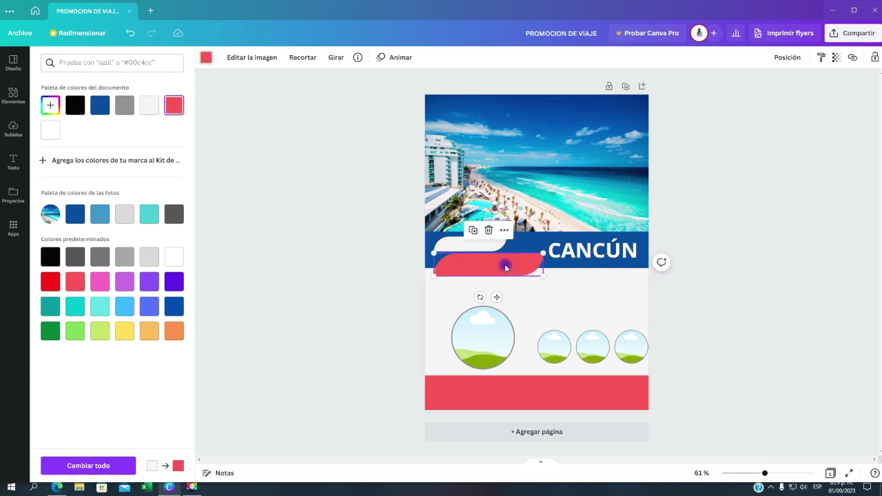
drag(504, 263, 503, 253)
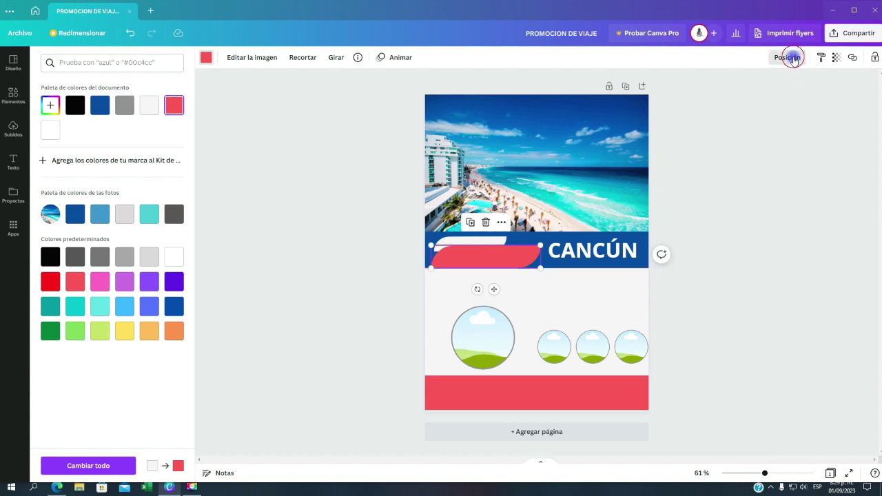
click(787, 57)
Step: Enlarge the light rounded bar slightly and align its left end with the red bar
click(503, 245)
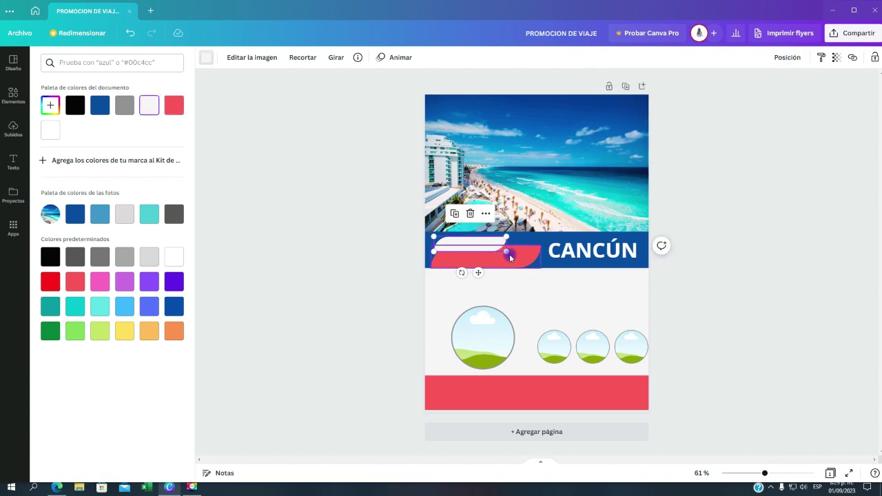
drag(509, 254, 516, 255)
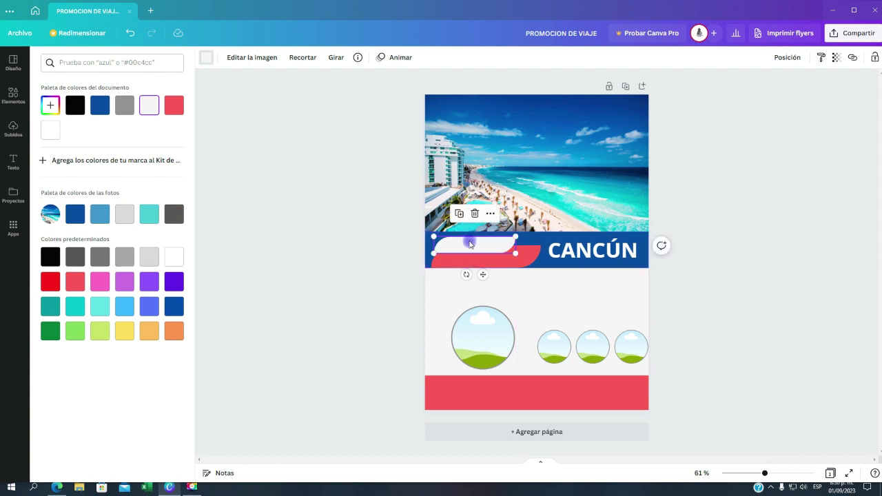
click(638, 289)
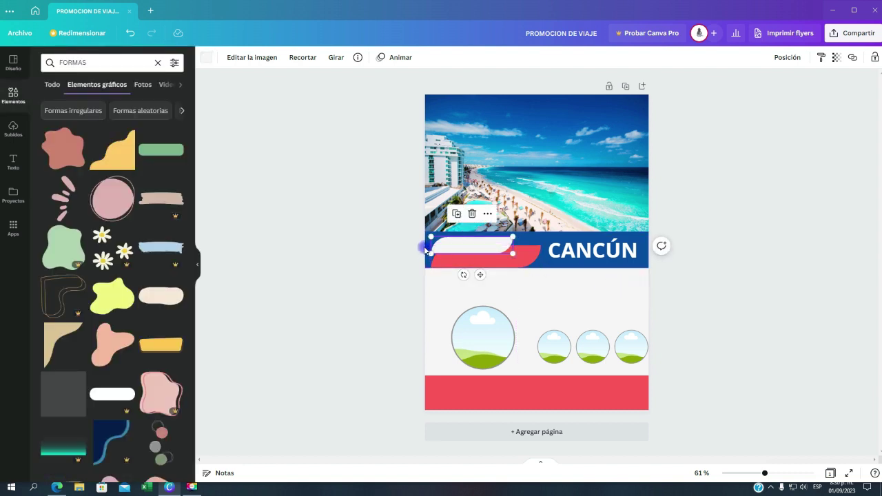
Step: Add the text "PROMO" and place it over the light rounded bar
click(14, 160)
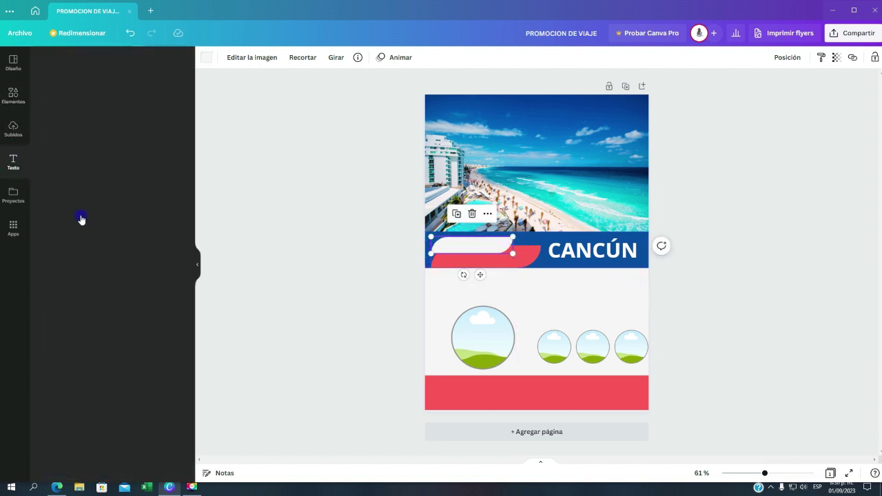
click(78, 182)
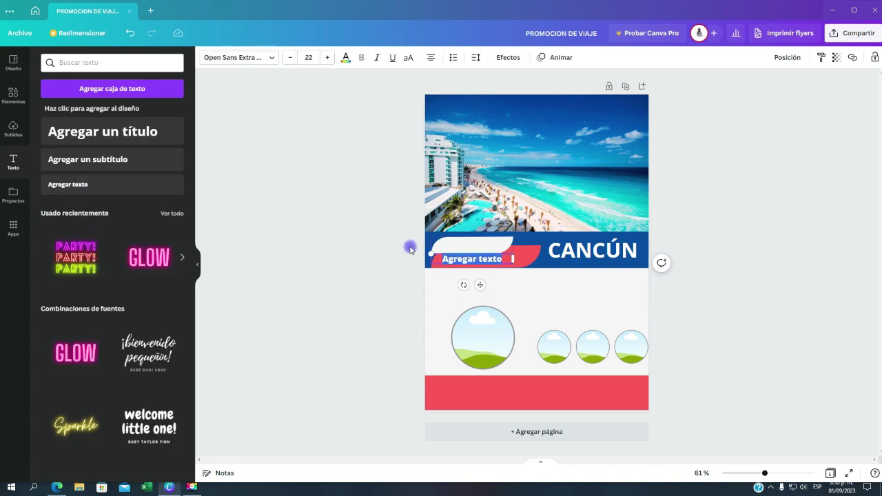
text(pro)
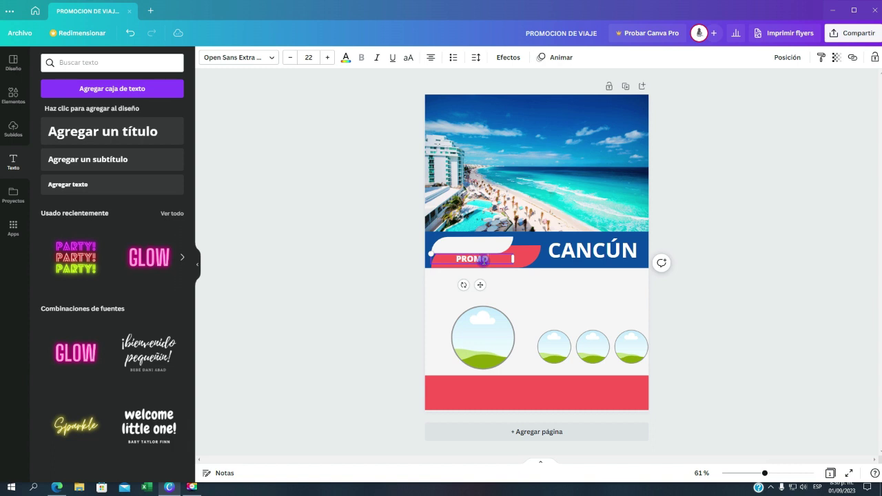
click(497, 270)
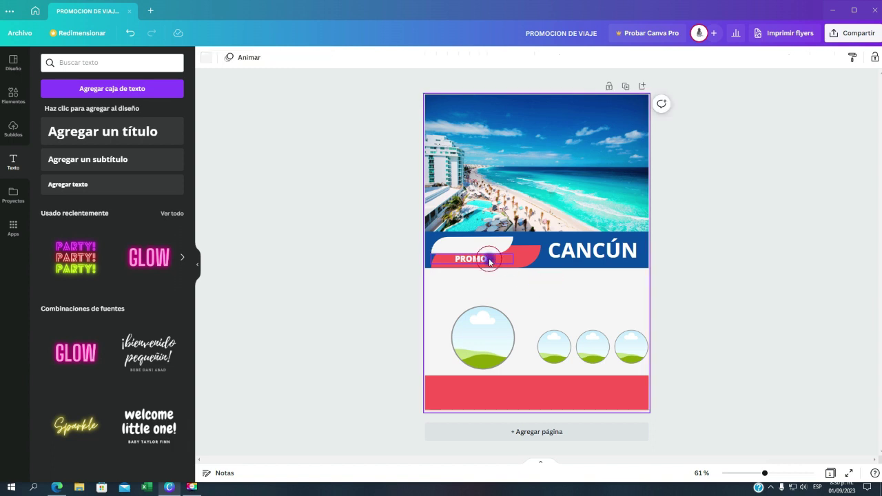
click(490, 262)
Step: Colour the PROMO text dark blue like the band, increase its font size to 40 and centre it on the light bar
click(346, 57)
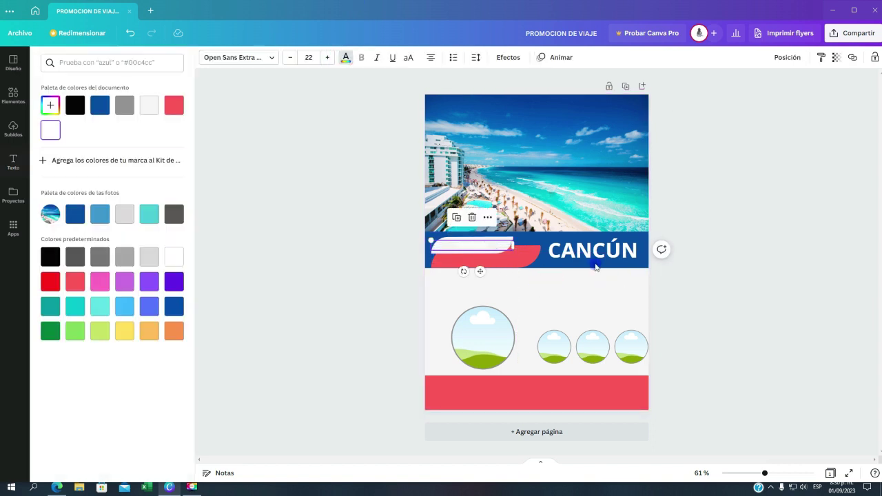
click(84, 209)
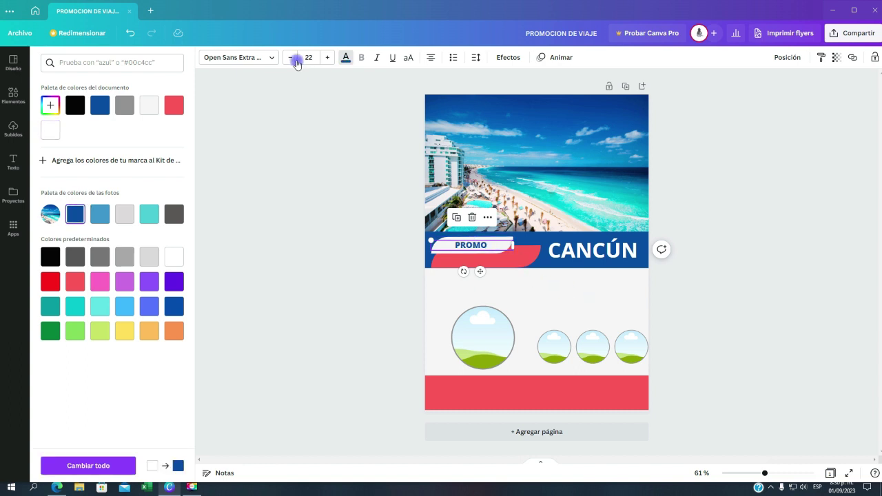
click(325, 57)
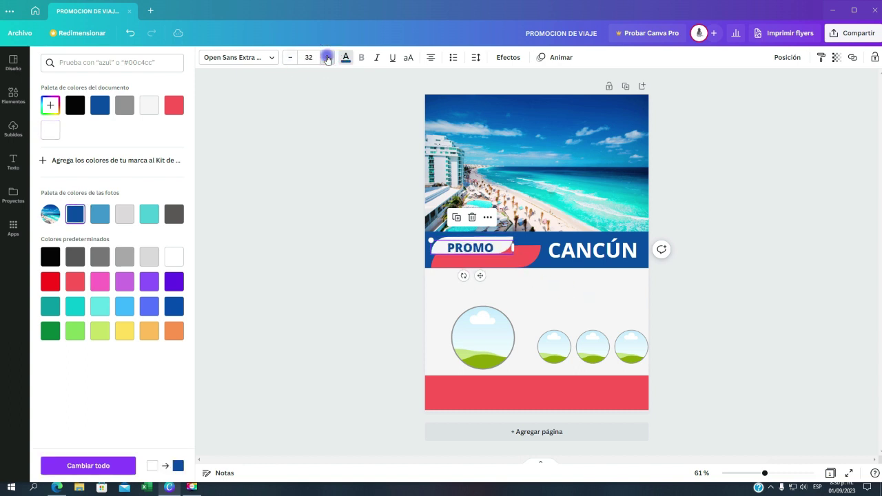
click(327, 57)
click(328, 57)
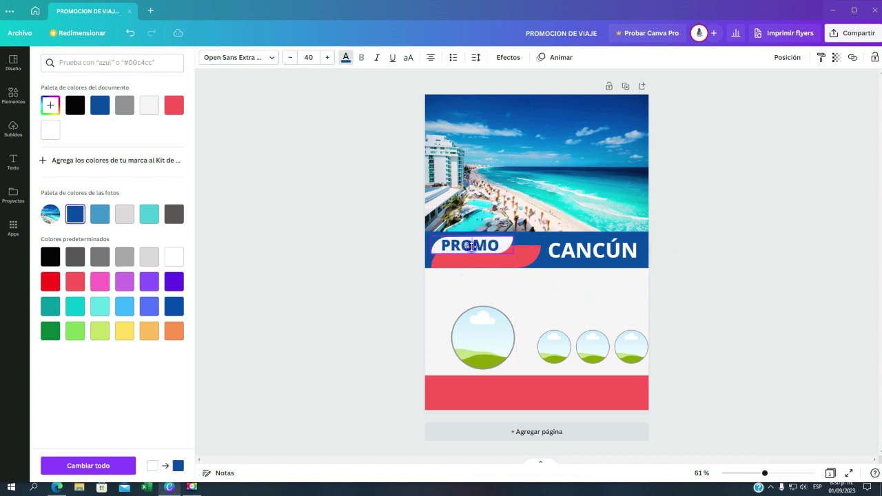
click(574, 330)
click(503, 268)
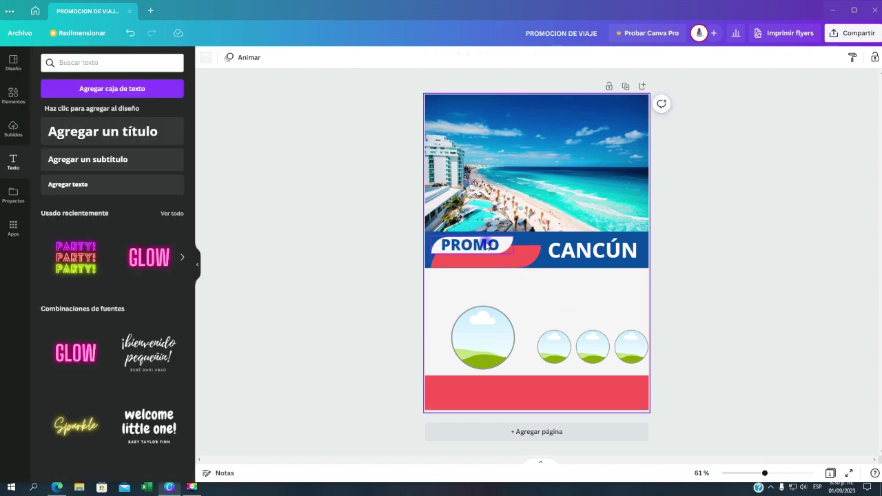
Step: Duplicate the PROMO text onto the red bar, change the copy to "EN FAMILIA" and widen its box to fit one line
click(474, 246)
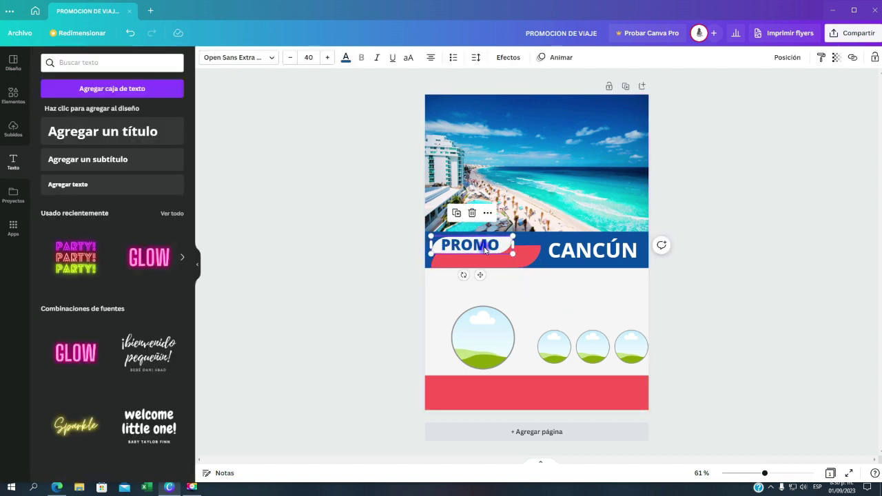
click(508, 299)
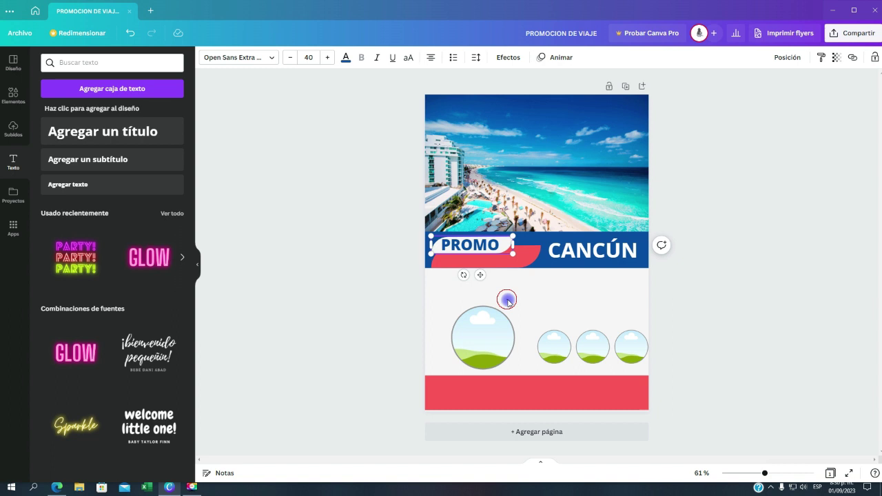
click(477, 246)
key(ctrl+d)
drag(482, 250, 485, 262)
double_click(485, 260)
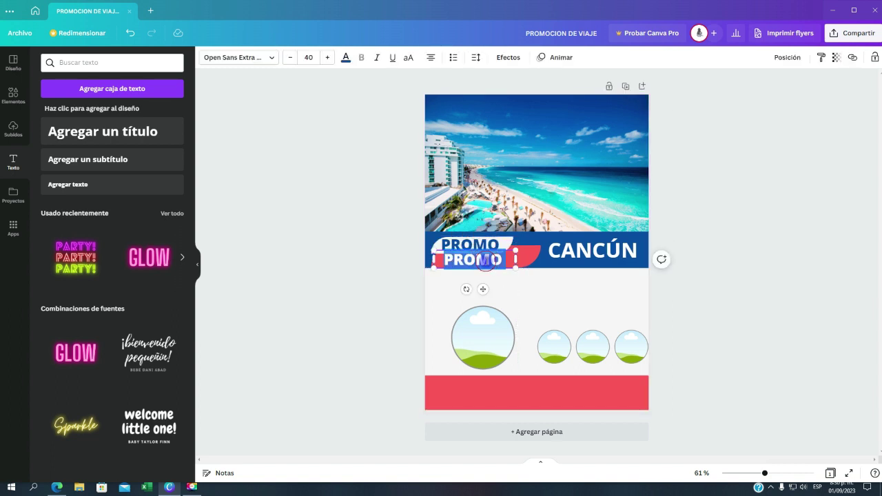
text(EN FAMILIA)
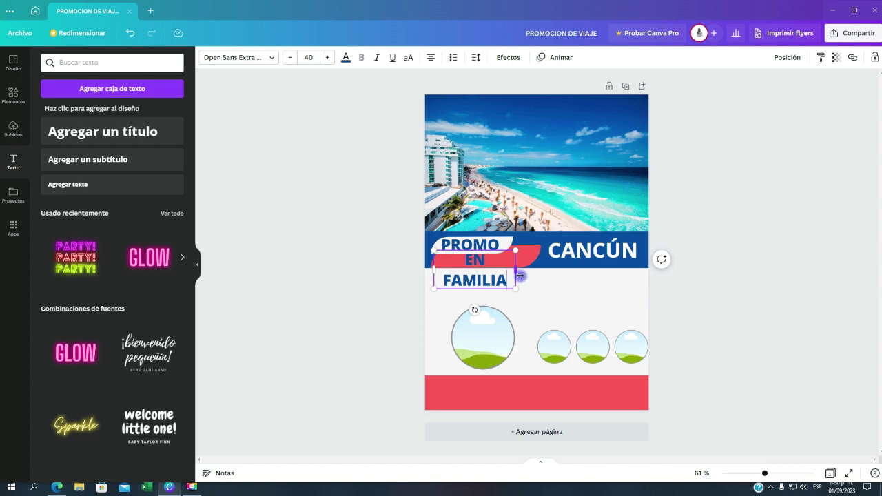
drag(521, 276, 528, 275)
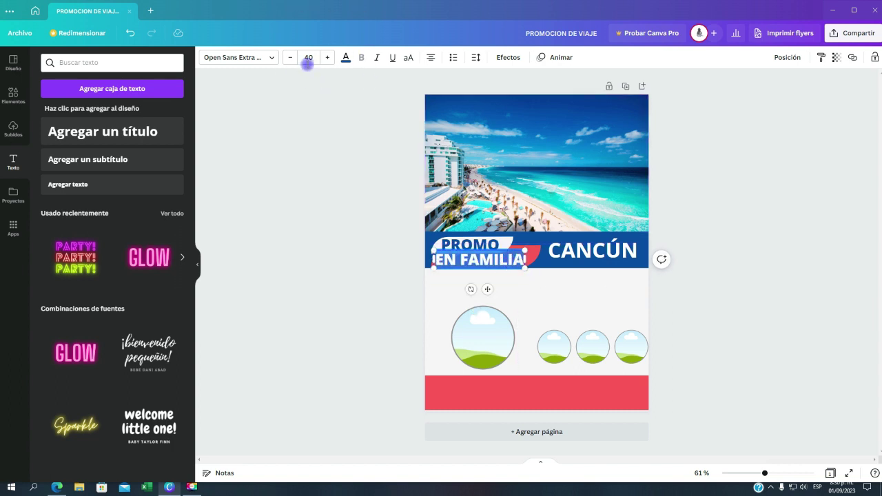
Step: Set the colour of the EN FAMILIA text to the same light grey as the page background
click(348, 58)
click(153, 104)
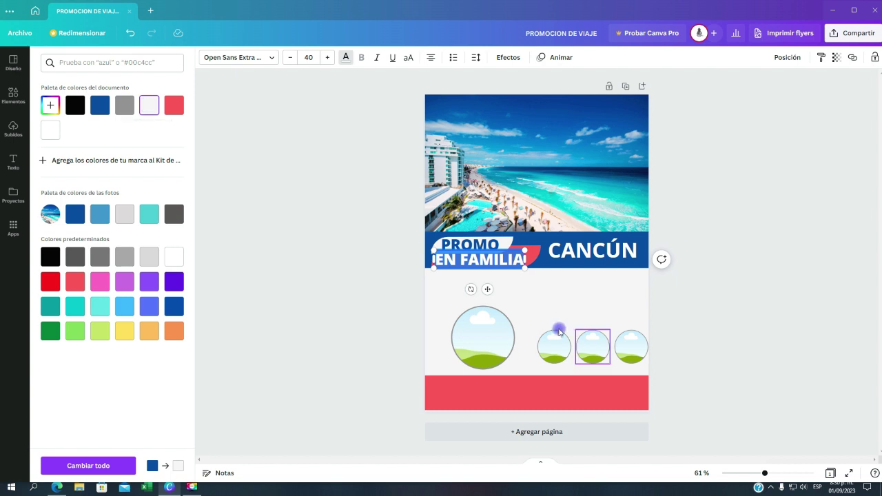
key(Escape)
Step: Shrink the EN FAMILIA text to fit the red bar and position it inside the bar
click(524, 266)
mouse_move(523, 266)
mouse_down()
mouse_move(486, 262)
mouse_move(508, 263)
mouse_up()
click(535, 253)
drag(425, 269, 462, 311)
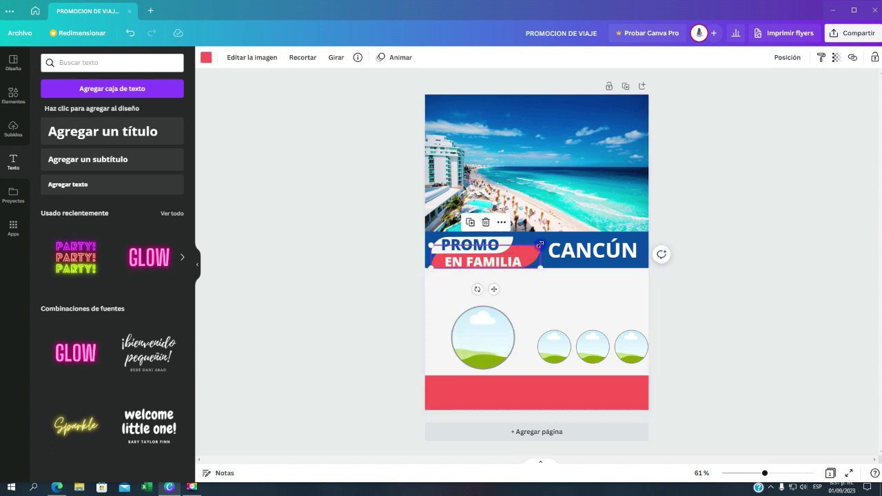
drag(509, 263, 508, 260)
click(575, 311)
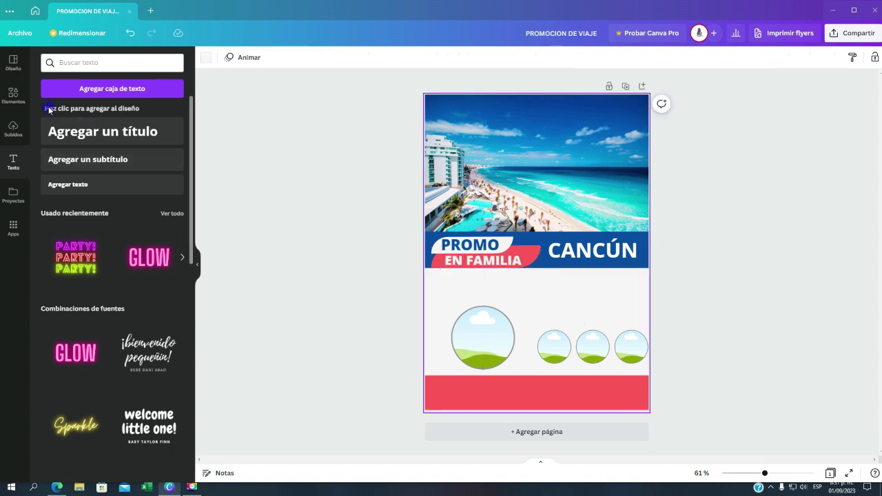
Step: Search the design elements for "AVION" instead of the earlier shape search
click(13, 96)
drag(128, 63, 4, 64)
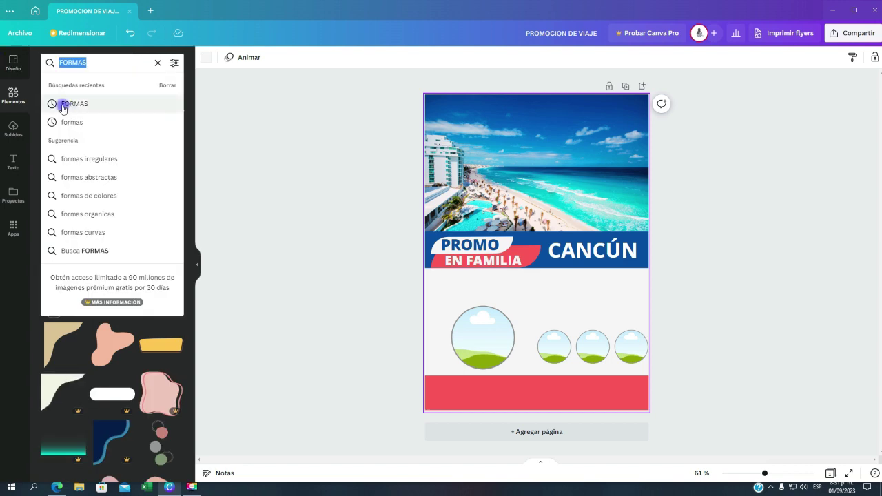
click(7, 94)
click(134, 64)
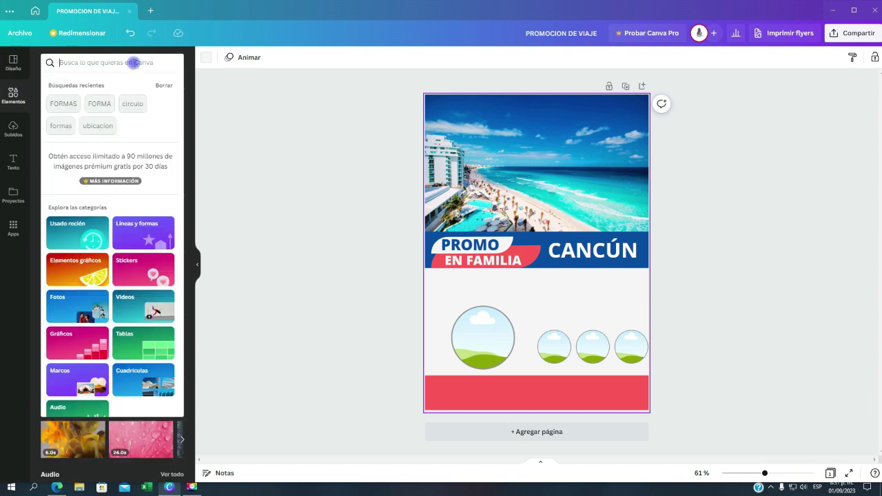
text(AVION)
key(Return)
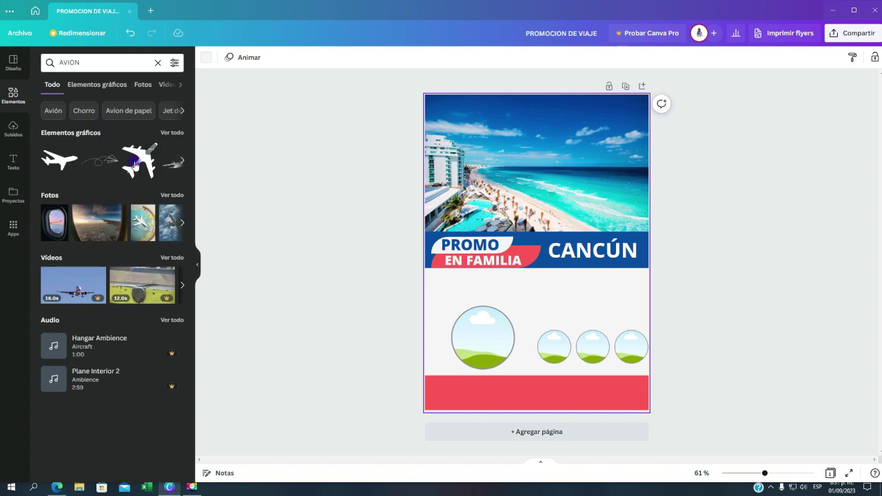
Step: Add the white diagonal airplane graphic at a small size between the rounded bars and the CANCÚN title, and fine-tune its position
click(135, 166)
drag(579, 206, 530, 248)
click(561, 305)
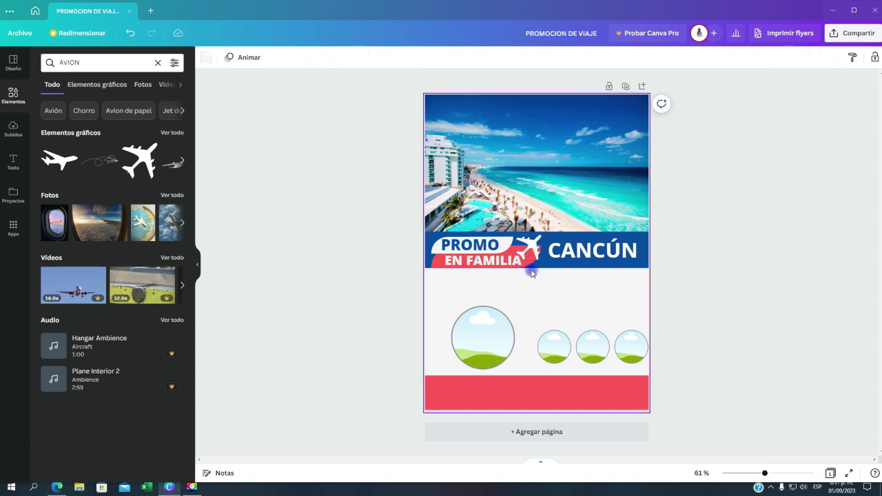
click(524, 246)
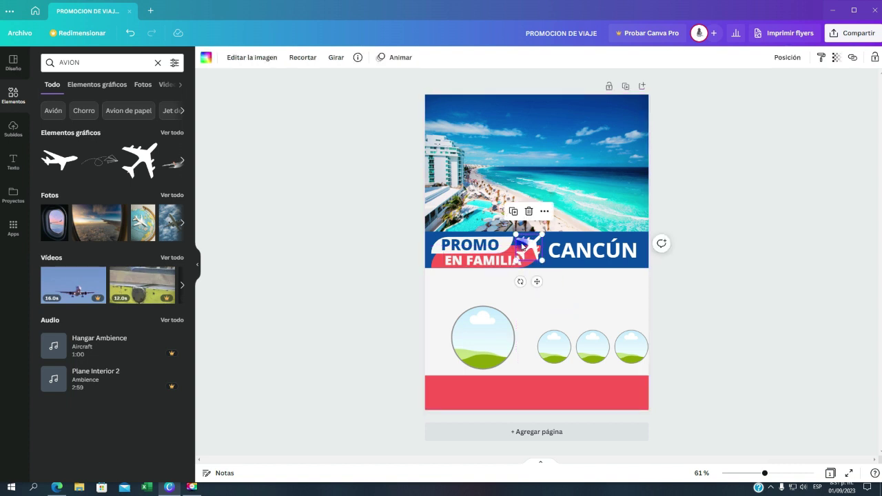
drag(522, 247, 519, 245)
click(542, 311)
click(527, 254)
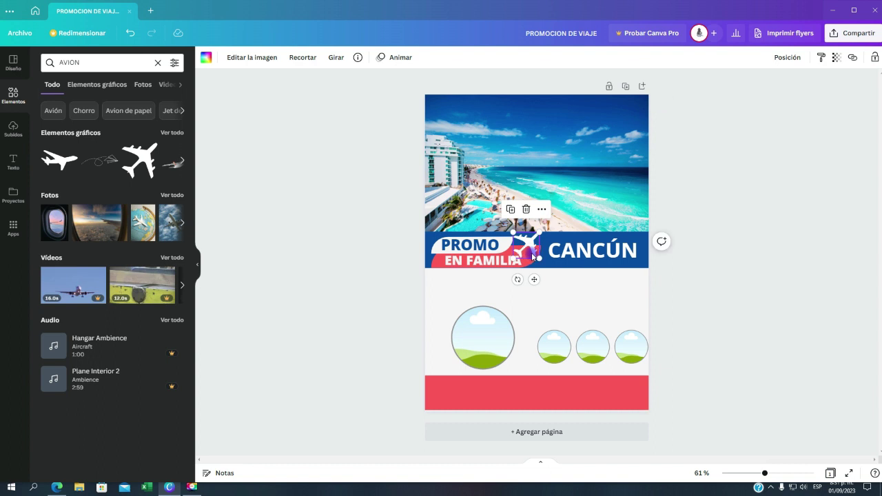
click(565, 305)
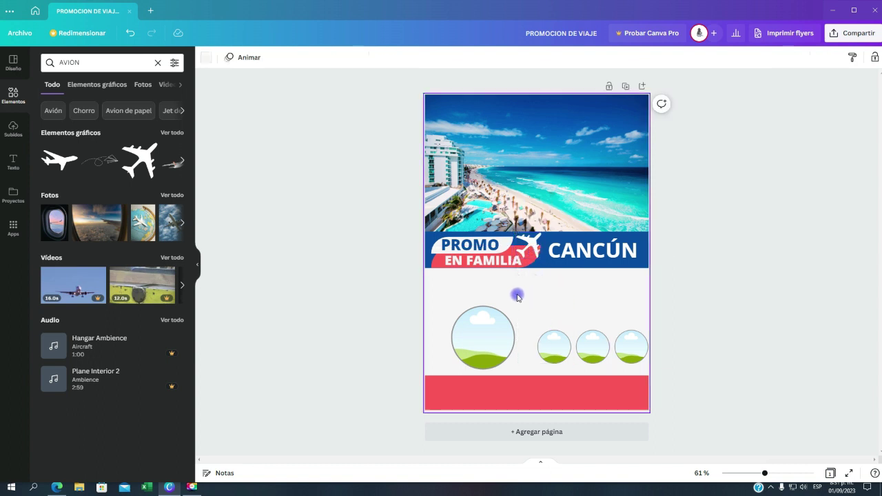
Step: Shrink the large round picture frame and adjust its position just above the red bottom band
click(462, 320)
drag(450, 305, 461, 315)
drag(494, 344, 485, 340)
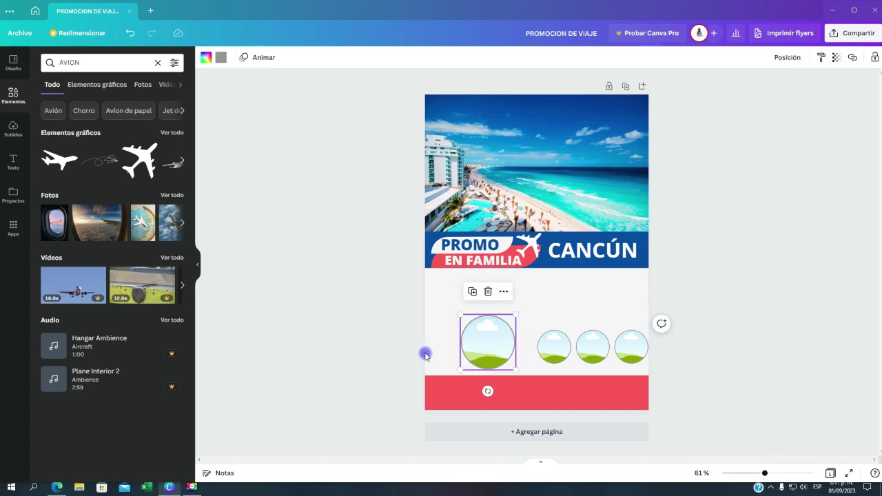
Step: Add a title text reading "$650" in the light area just below the PROMO EN FAMILIA bars
click(10, 157)
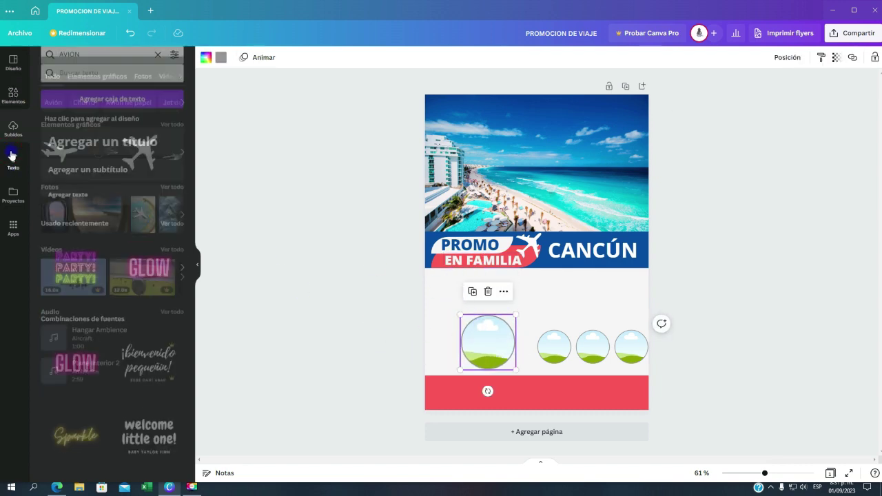
click(131, 129)
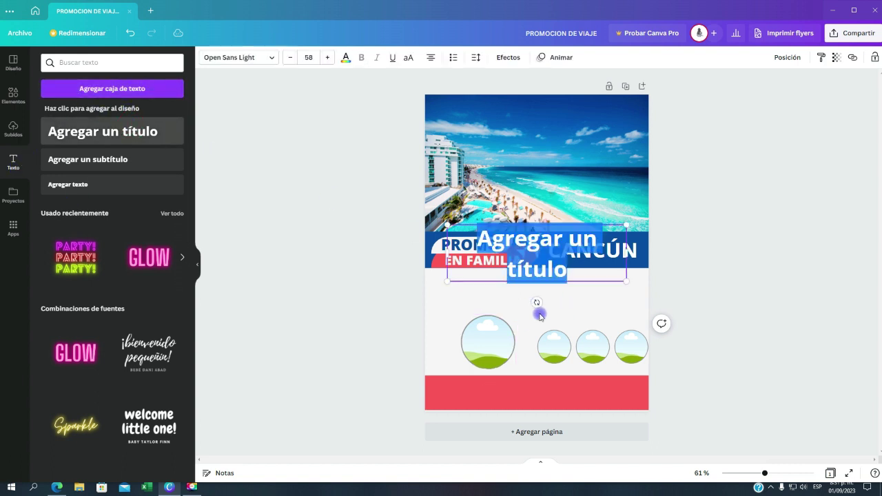
drag(546, 246, 514, 284)
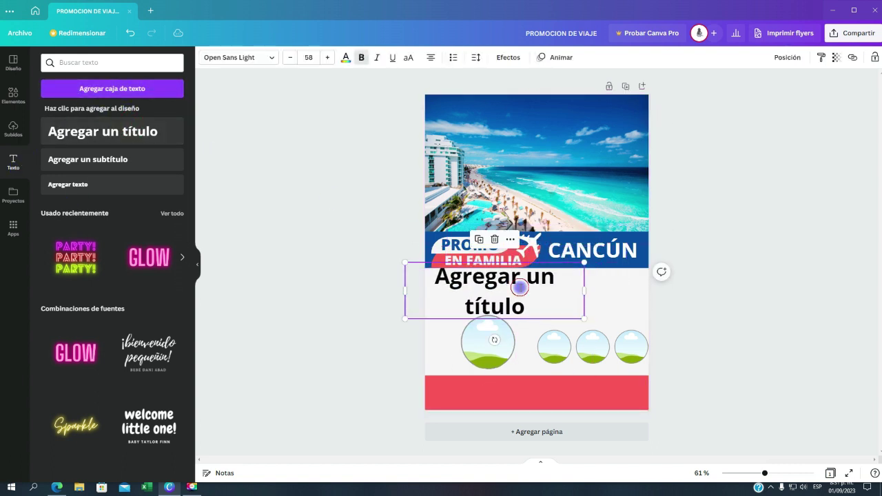
double_click(520, 288)
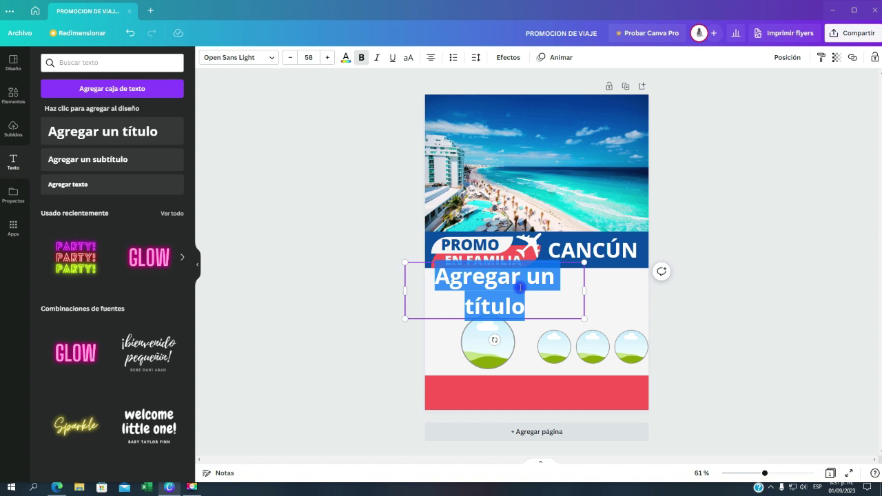
text($650)
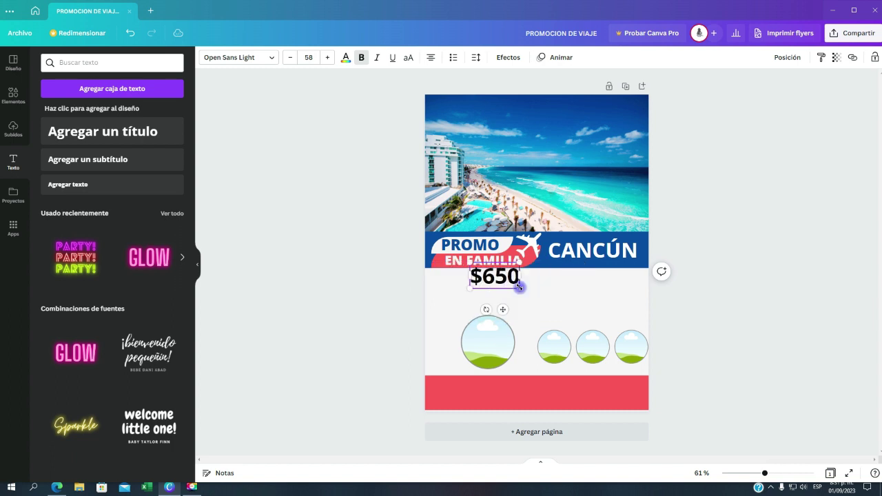
click(535, 298)
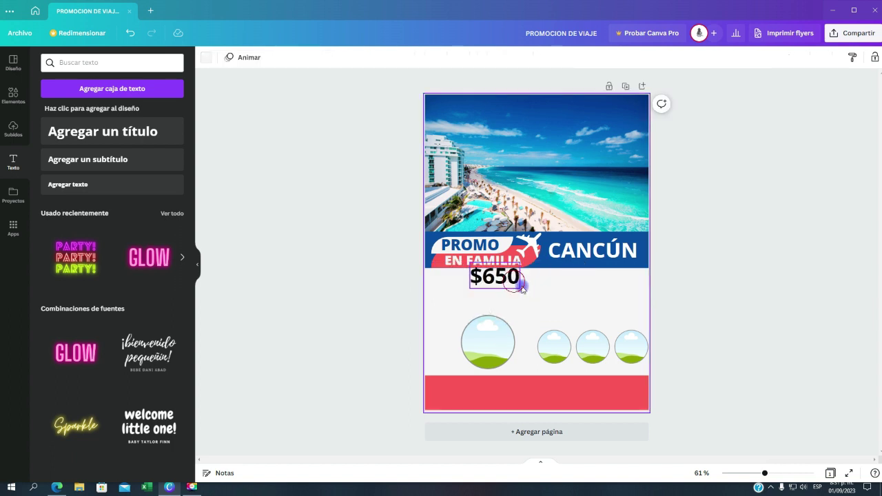
Step: Enlarge the $650 text to size 78.2 and centre it above the large round frame
click(518, 283)
drag(521, 287, 491, 294)
click(553, 305)
click(504, 297)
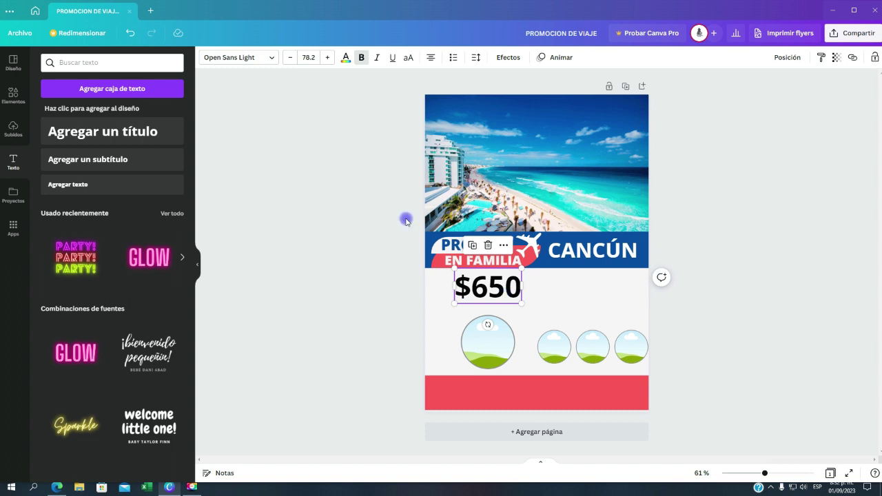
Step: Set the $650 text in League Spartan, reduce it slightly and re-centre it between the blue band and the large round frame
click(267, 57)
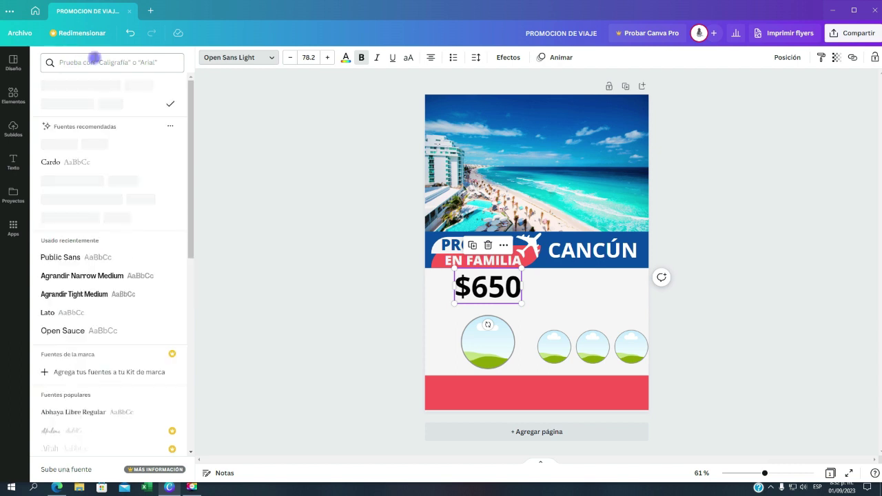
click(102, 63)
text(LE)
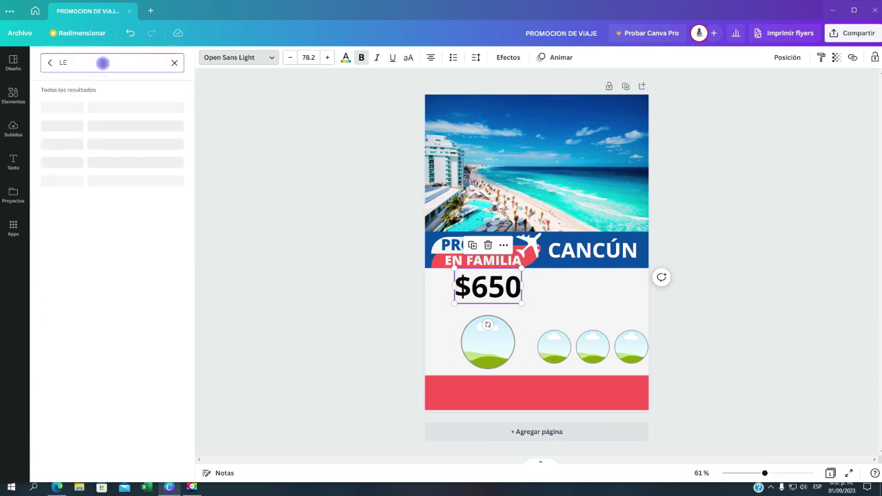
text(AGUE S)
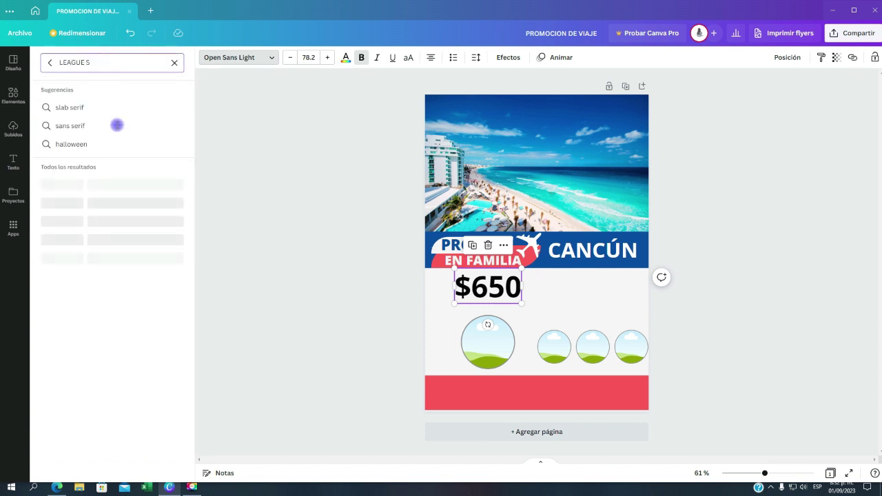
click(133, 210)
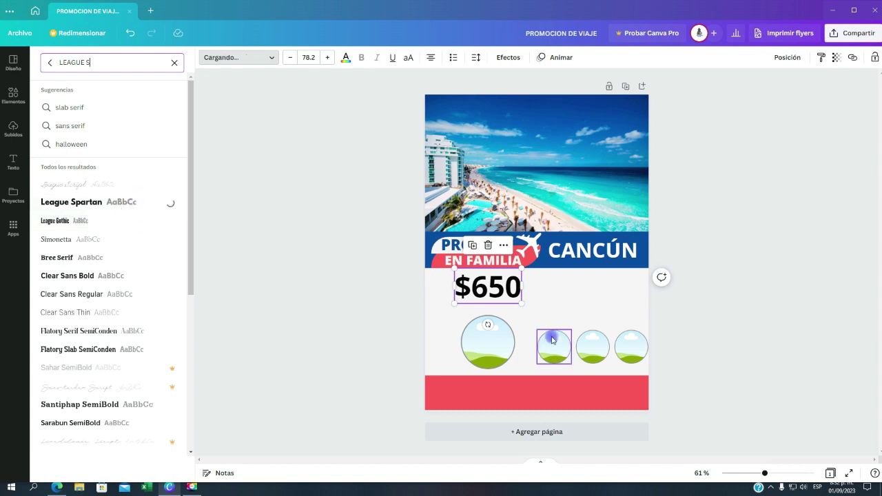
drag(503, 283, 517, 293)
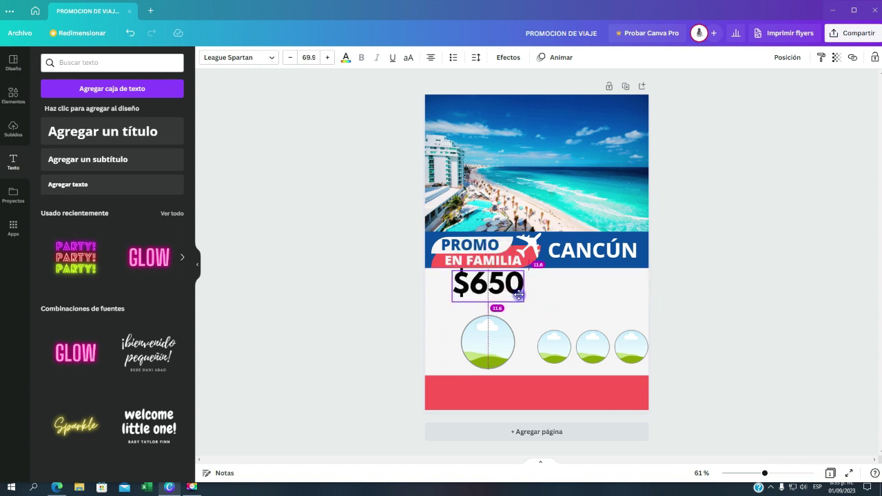
click(595, 337)
click(517, 289)
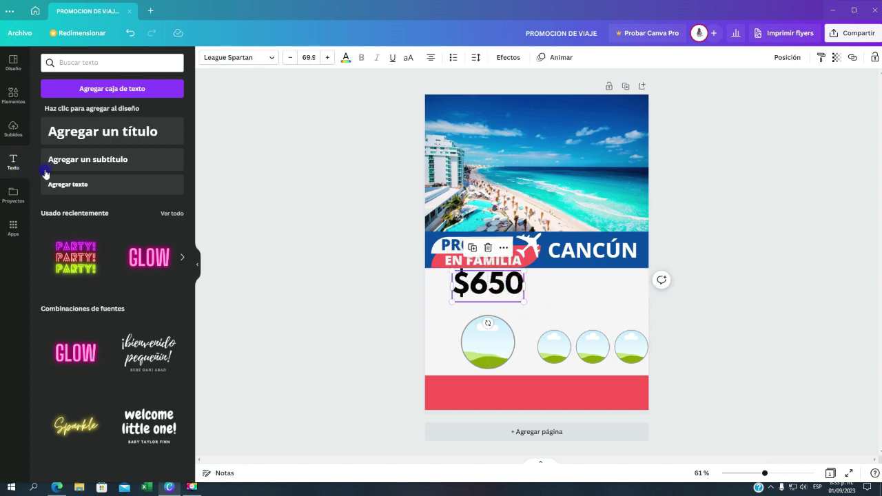
Step: Add a small body text reading "TODO INCLUIDO" directly beneath the $650 price
drag(66, 184, 515, 323)
click(493, 306)
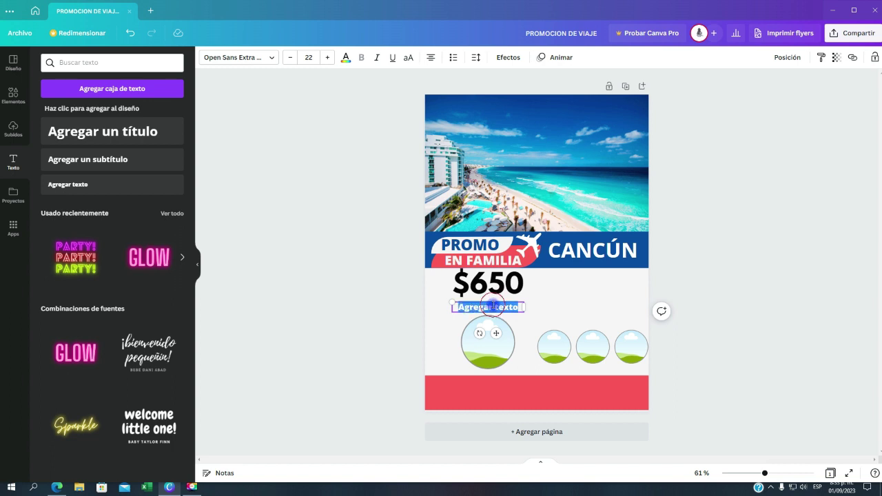
text(t)
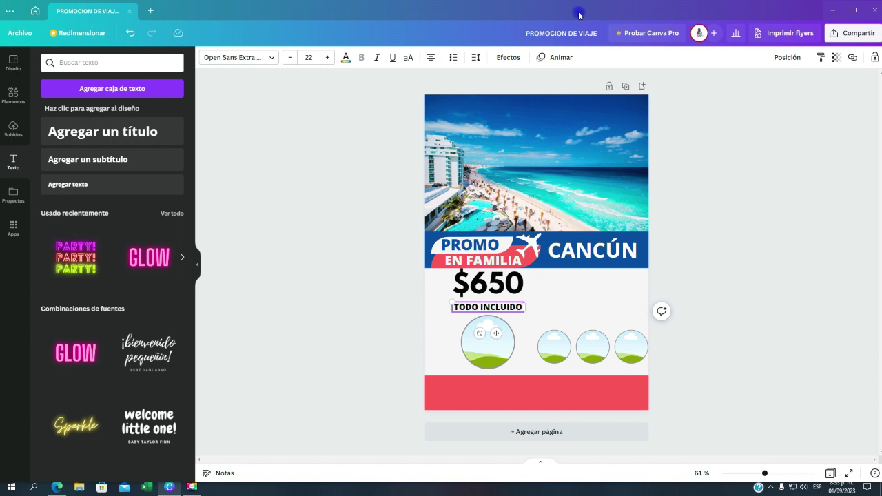
click(514, 310)
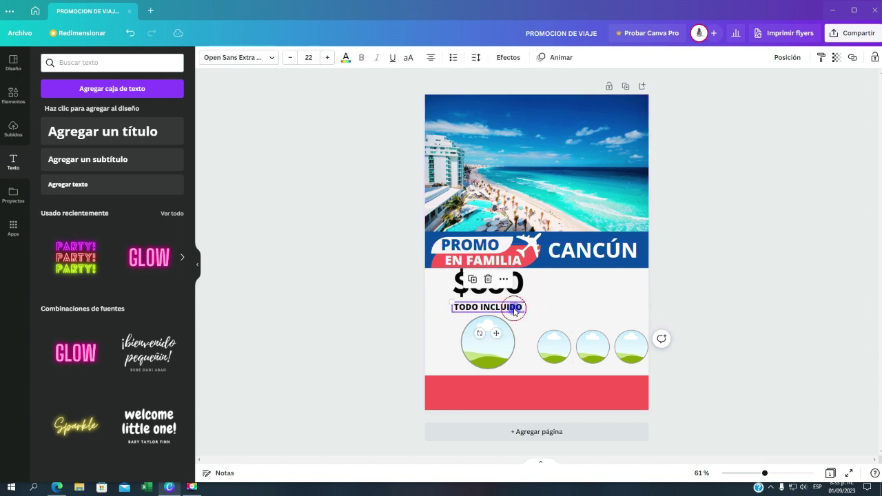
Step: Set the TODO INCLUIDO text in Raleway and move it slightly closer to the price
click(252, 57)
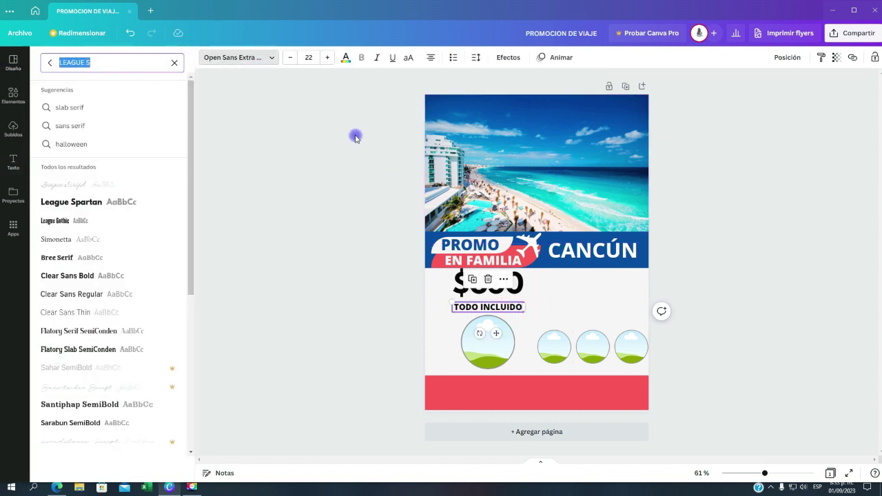
text(RALE)
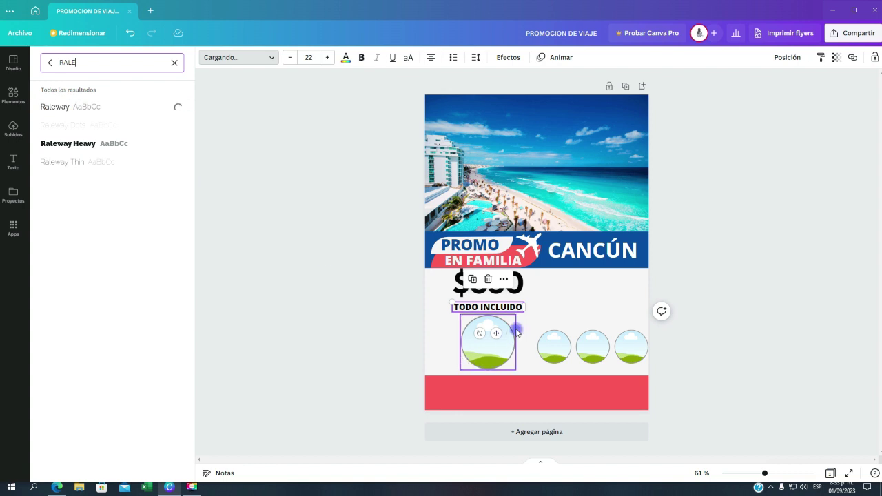
click(541, 307)
drag(504, 308, 503, 303)
click(532, 298)
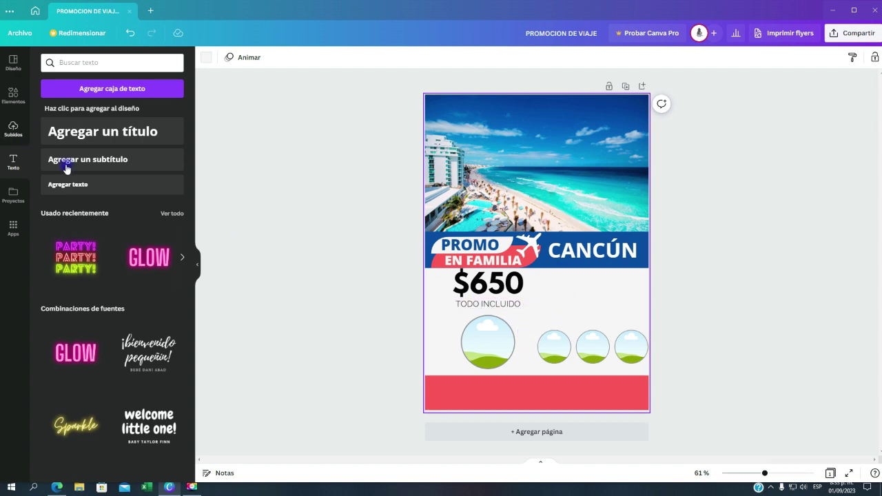
Step: Add a Raleway text block beside the price listing 4 días y 3 noches, Hospedaje, 3 comidas diarias, Tickets de vuelo and Guía turístico
click(92, 187)
drag(545, 260, 595, 282)
text(4 días y 3 noches. Hospedaje. 3 comidas diarias Tickets de vuelo Guía turístico)
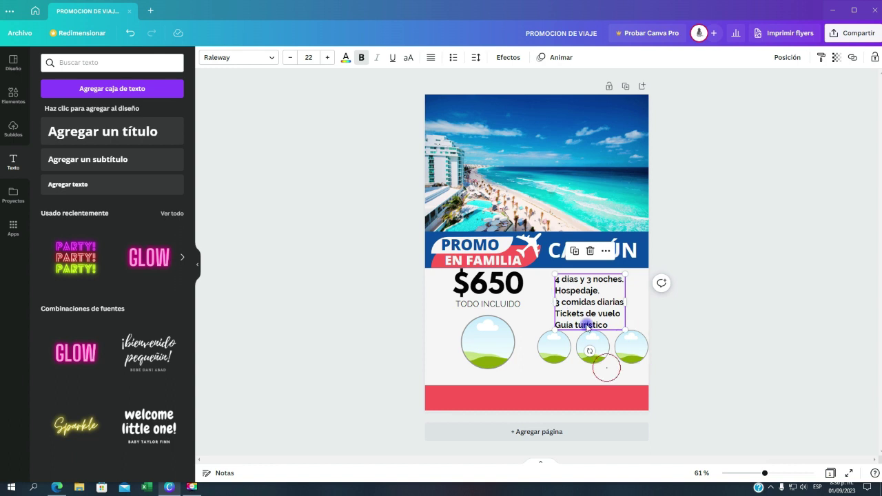
Step: Format the package details text as a bulleted list and nudge it into place under the CANCÚN title
click(452, 57)
click(710, 328)
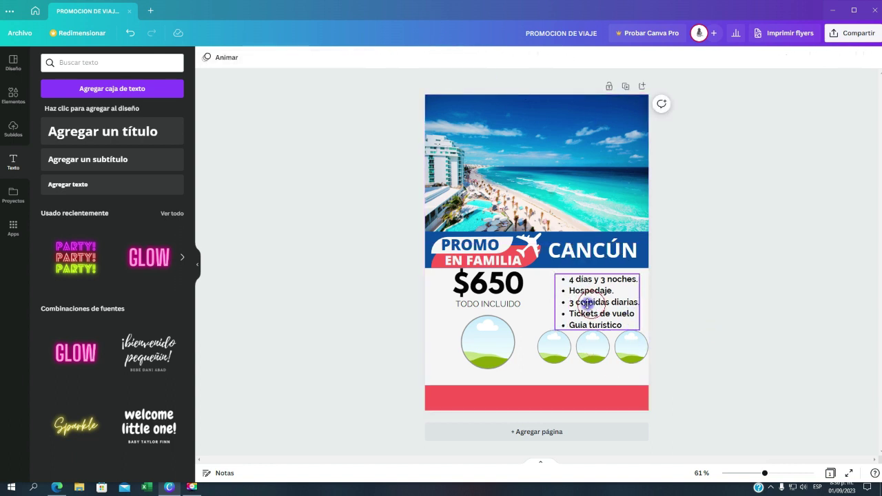
drag(587, 304, 622, 320)
click(691, 325)
click(528, 328)
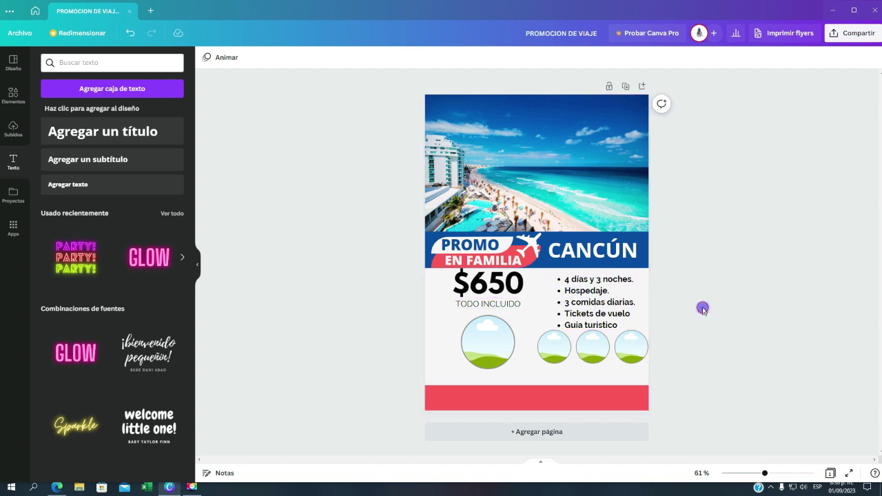
Step: Enlarge the large round frame slightly, centre it under the TODO INCLUIDO text and colour its outline the flyer's red
drag(488, 343, 483, 345)
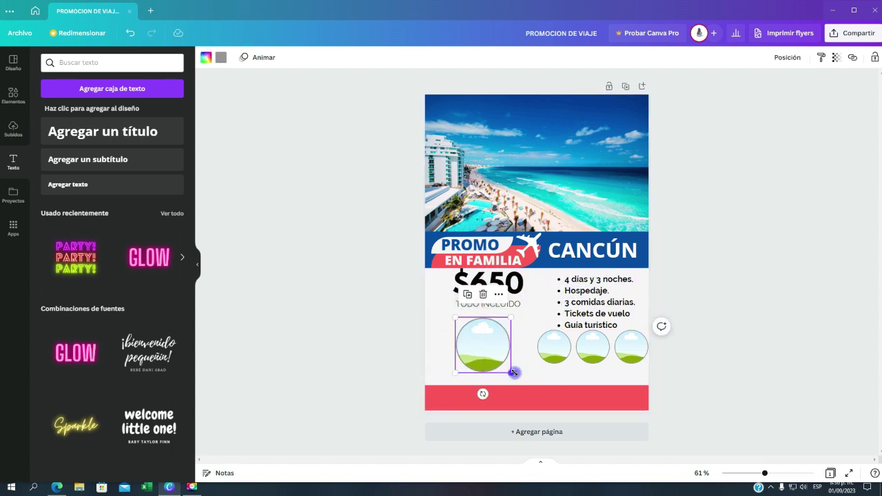
drag(514, 372, 518, 376)
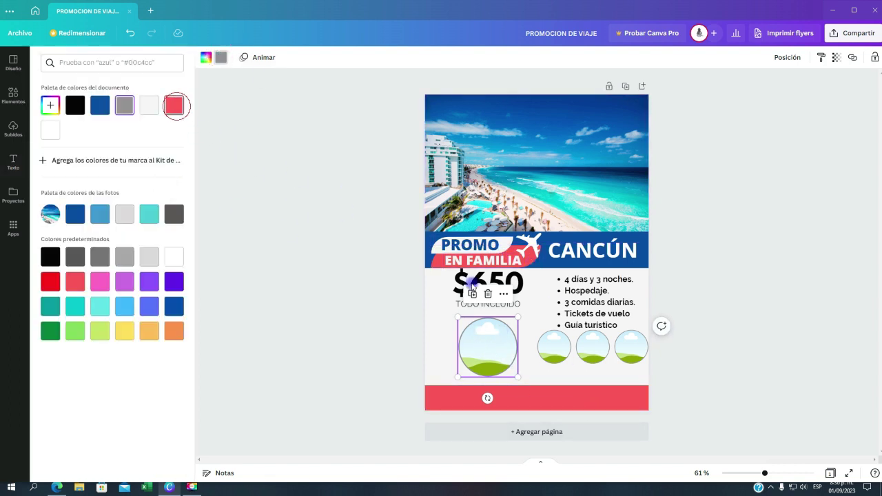
Step: Select the three small round frames together and move them down, clear of the bulleted list and the page edge
click(557, 354)
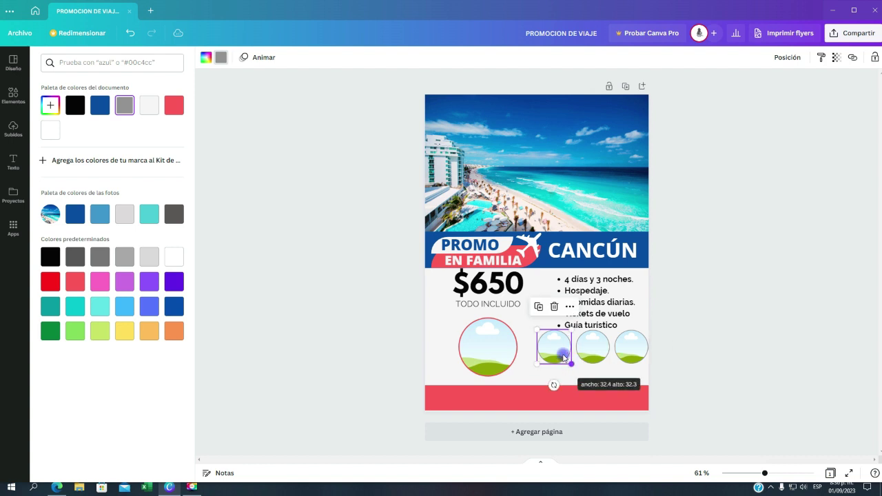
click(629, 349)
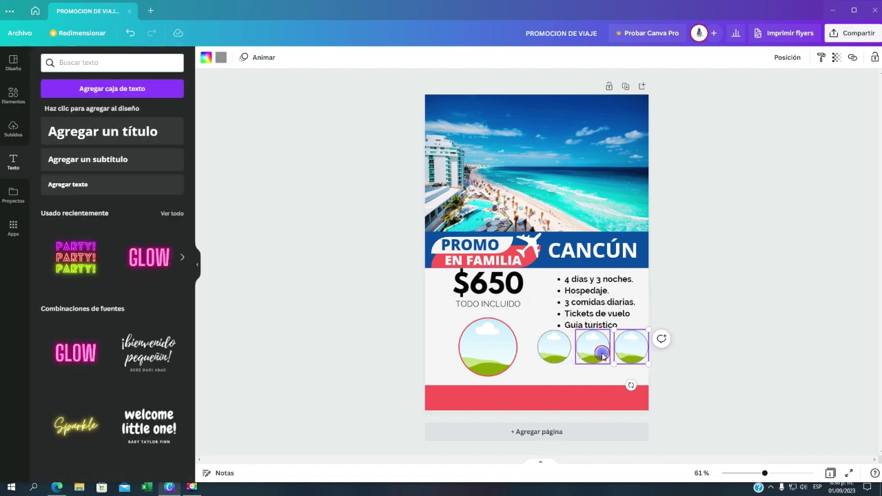
shift+click(559, 357)
drag(559, 357, 556, 359)
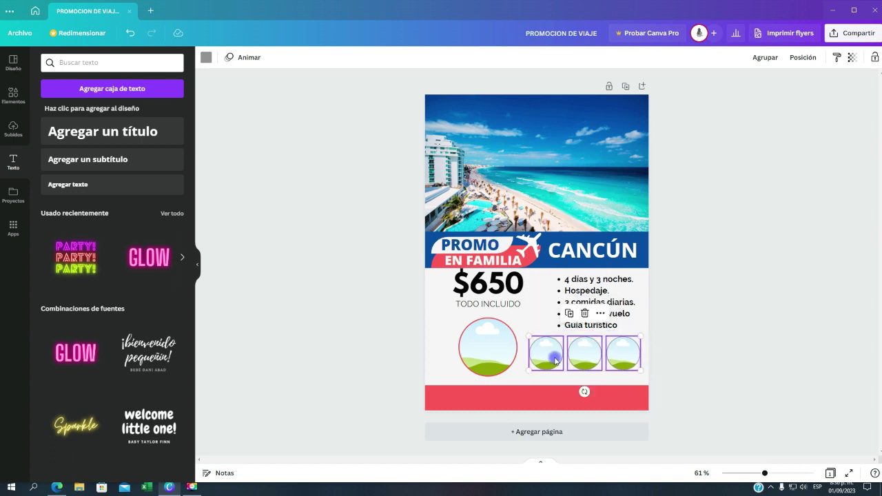
click(209, 58)
click(173, 105)
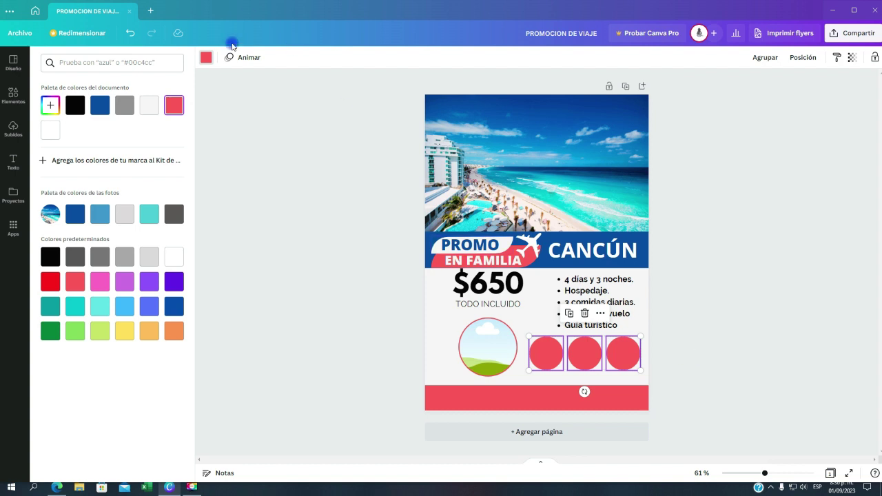
key(ctrl+z)
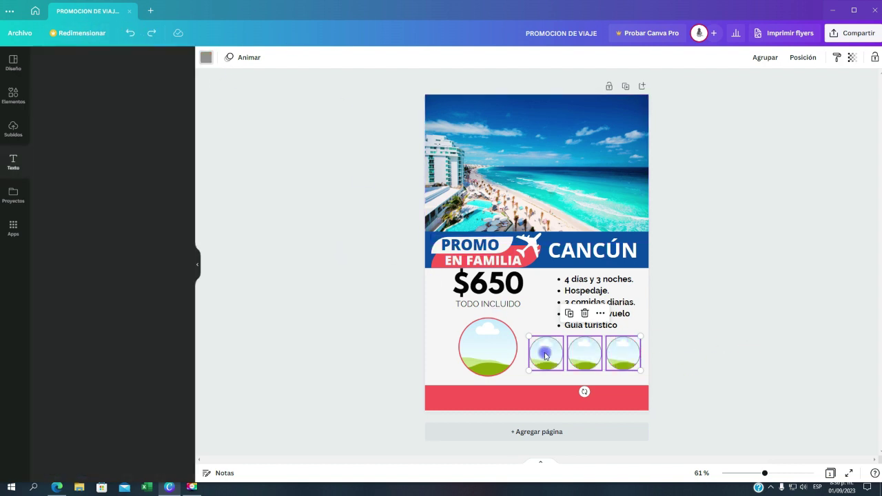
Step: Colour the outline of each of the three small round frames individually with the flyer's red
click(545, 354)
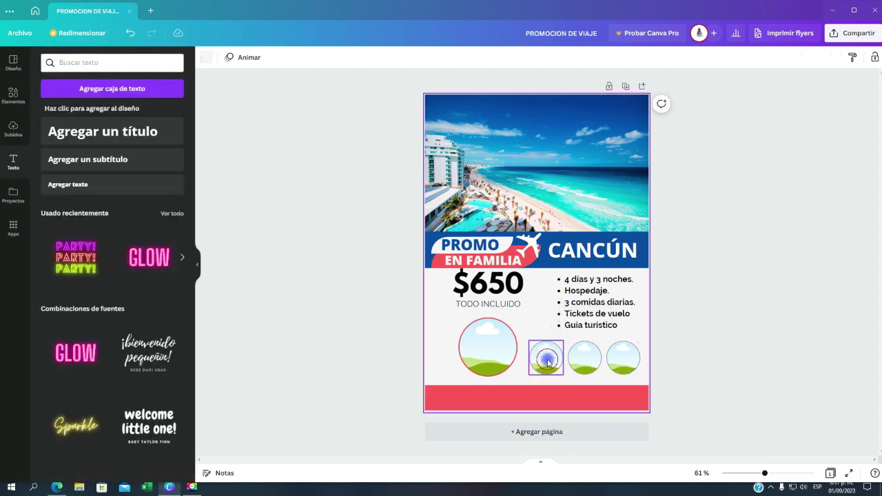
click(206, 58)
click(174, 105)
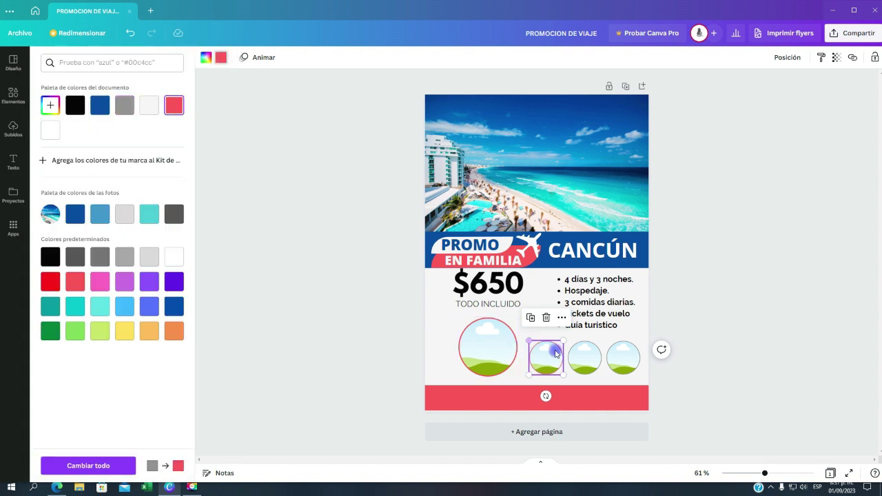
click(584, 358)
click(173, 105)
click(623, 360)
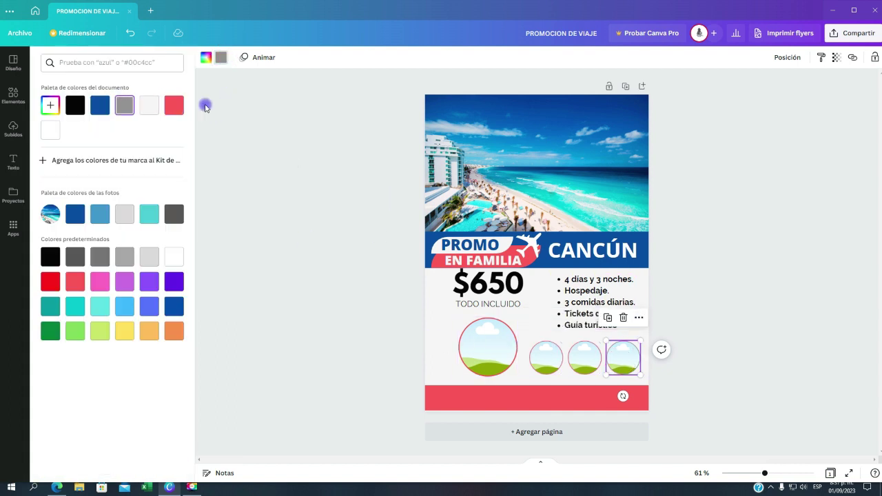
click(173, 105)
click(503, 306)
click(340, 348)
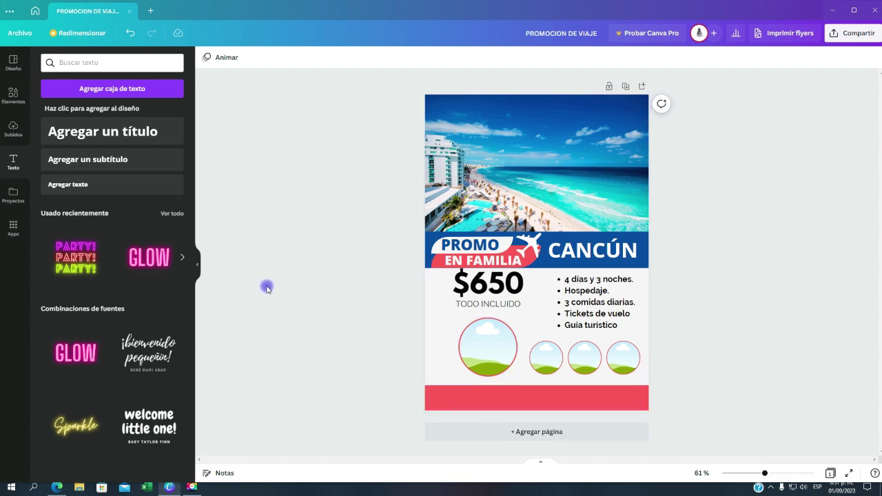
Step: Search the design elements for "playa" instead of the earlier airplane search
click(12, 96)
click(96, 63)
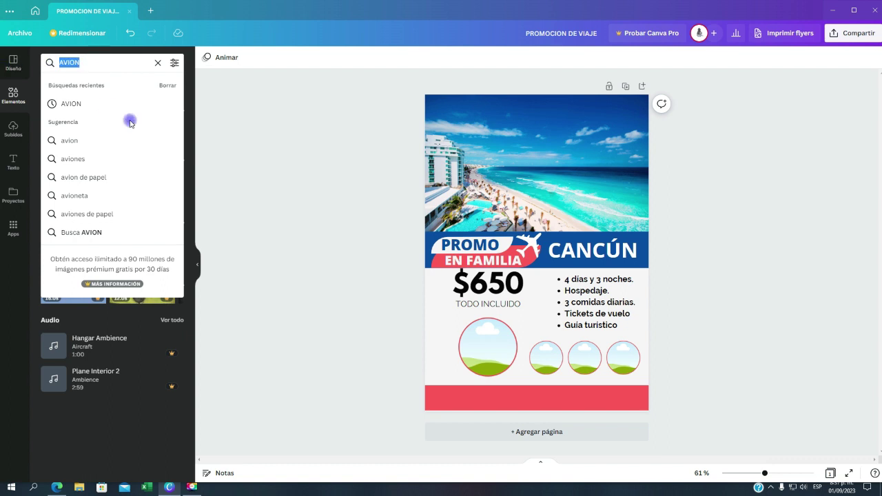
text(playa)
key(Return)
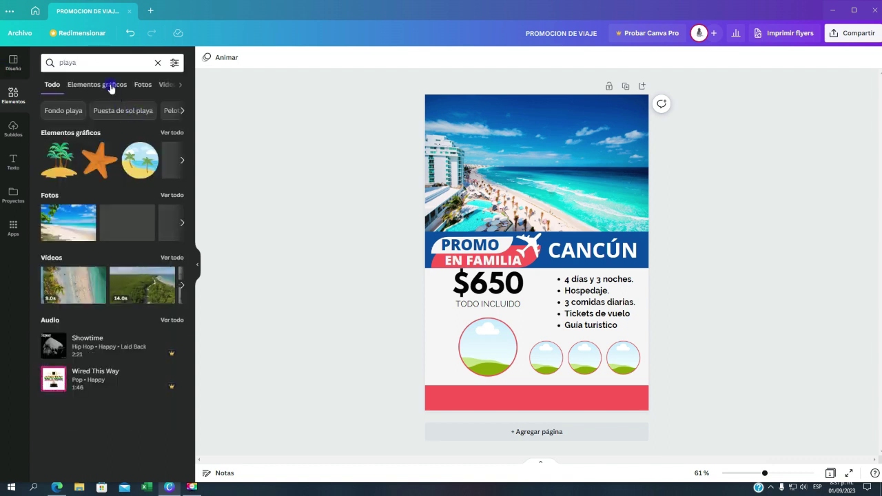
Step: Shift the large round frame slightly left and add a small beach chair with red-and-white umbrella graphic overlapping its lower left edge
click(110, 86)
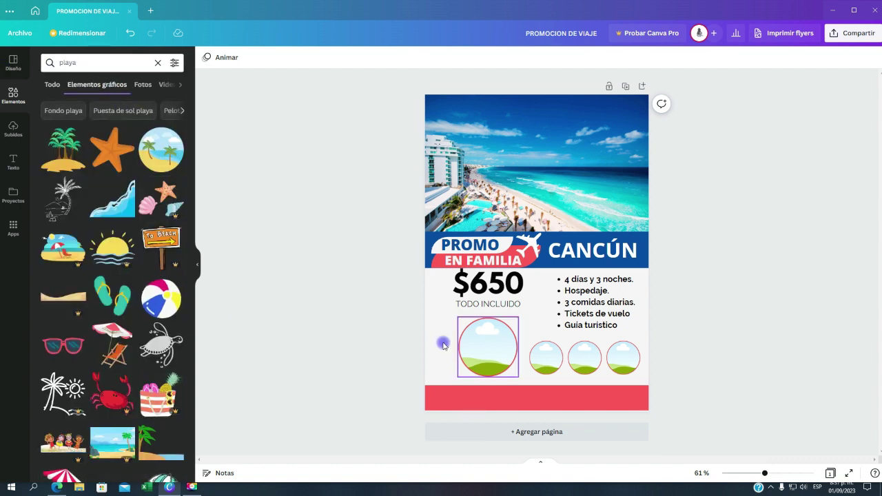
drag(471, 353, 492, 357)
click(103, 358)
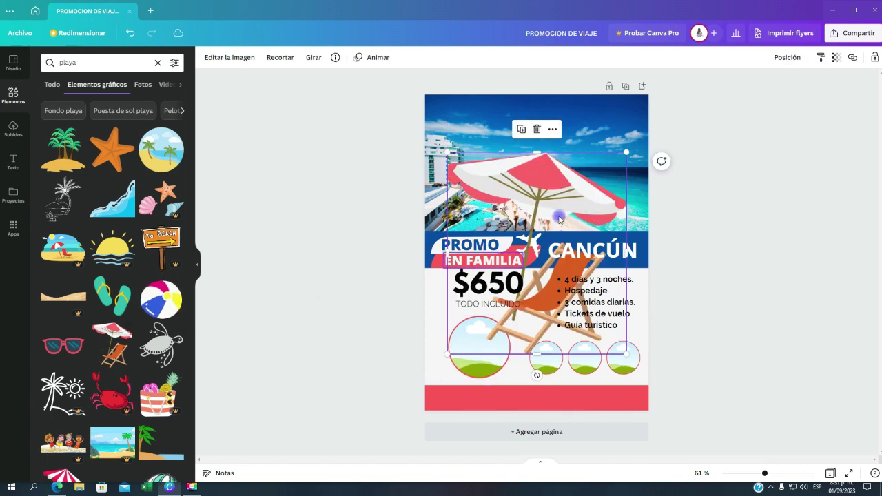
drag(629, 149, 465, 344)
click(466, 347)
click(450, 361)
drag(415, 369, 412, 366)
click(313, 328)
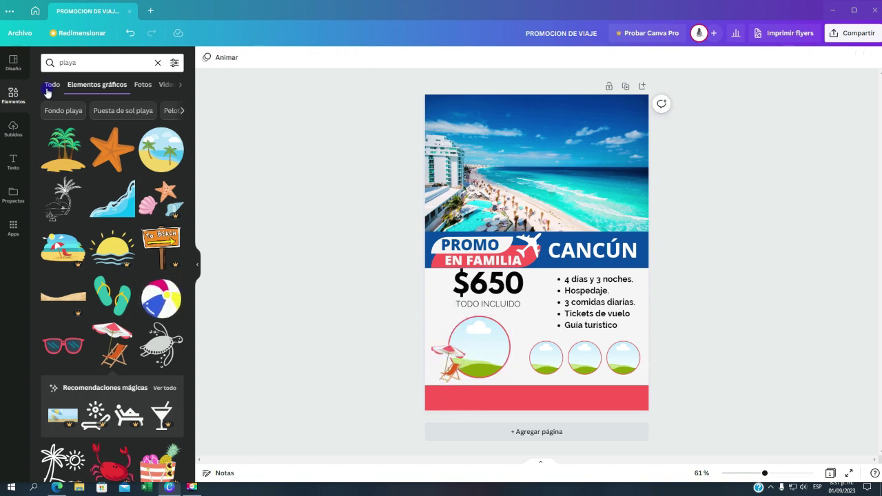
Step: Search the graphics for "palmera" instead of "playa"
scroll(121, 248, down, 1)
scroll(121, 248, up, 1)
scroll(120, 248, down, 5)
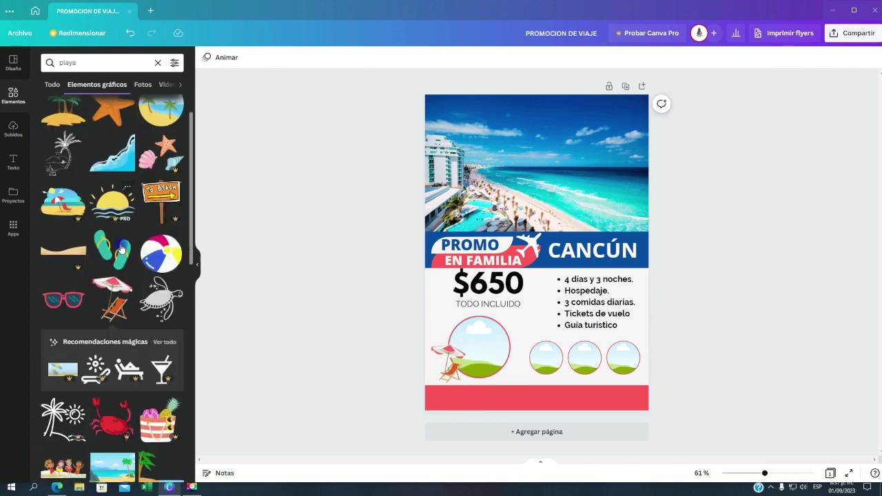
scroll(121, 248, down, 10)
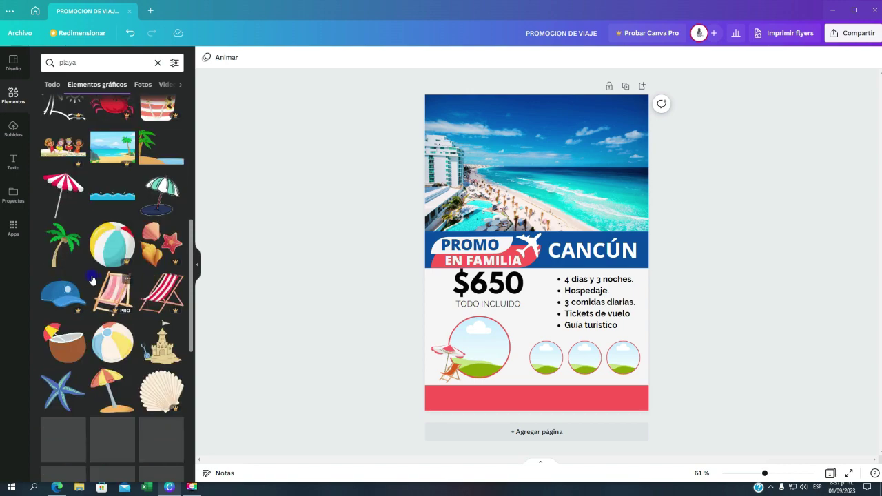
scroll(88, 292, down, 5)
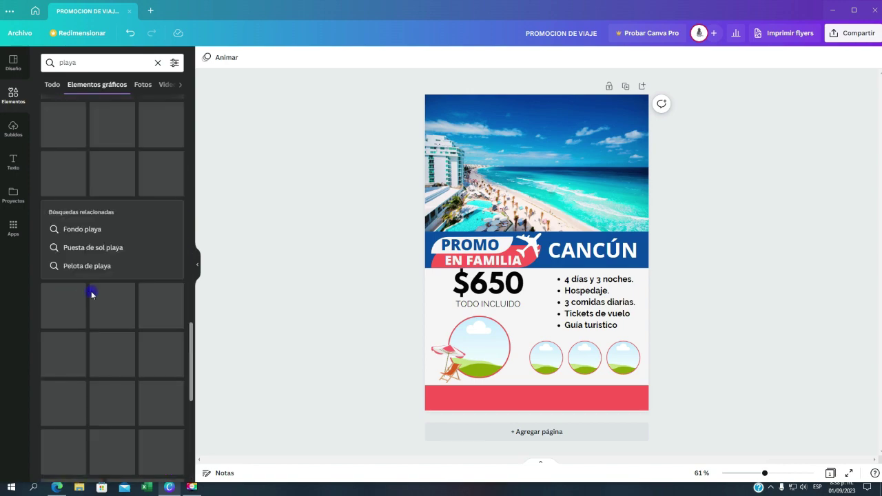
scroll(129, 298, down, 6)
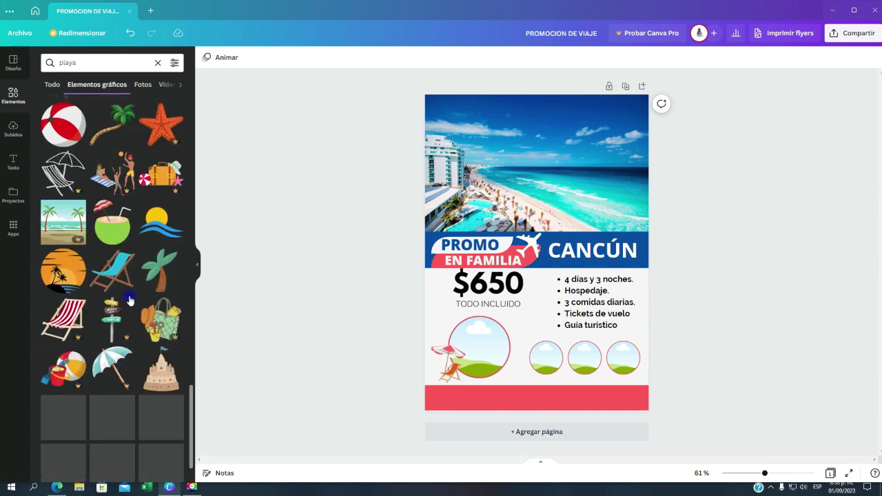
click(90, 63)
text(palmer)
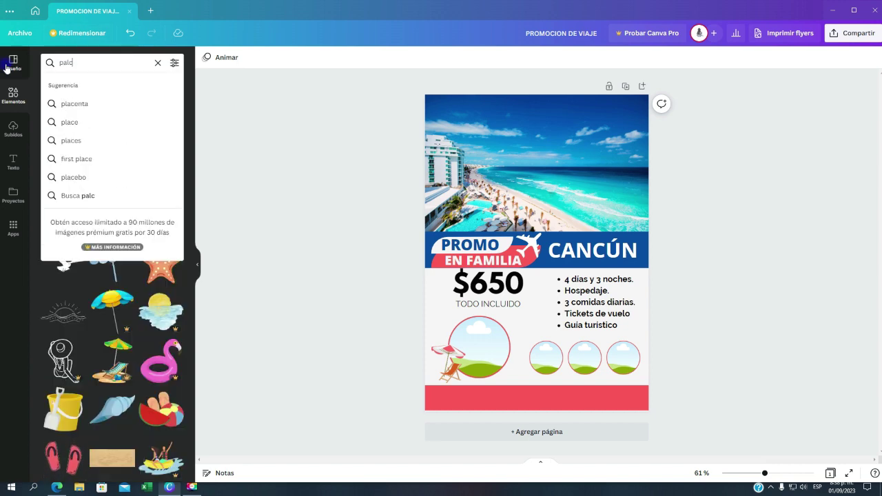
text(a)
key(Return)
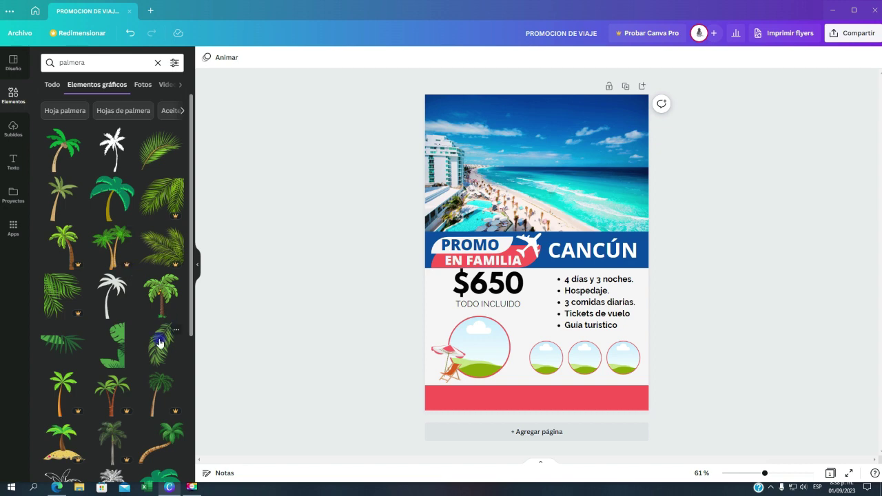
Step: Add a green palm leaf graphic, flip it vertically and horizontally, and place it smaller at the page's left edge beside the large round frame
click(351, 58)
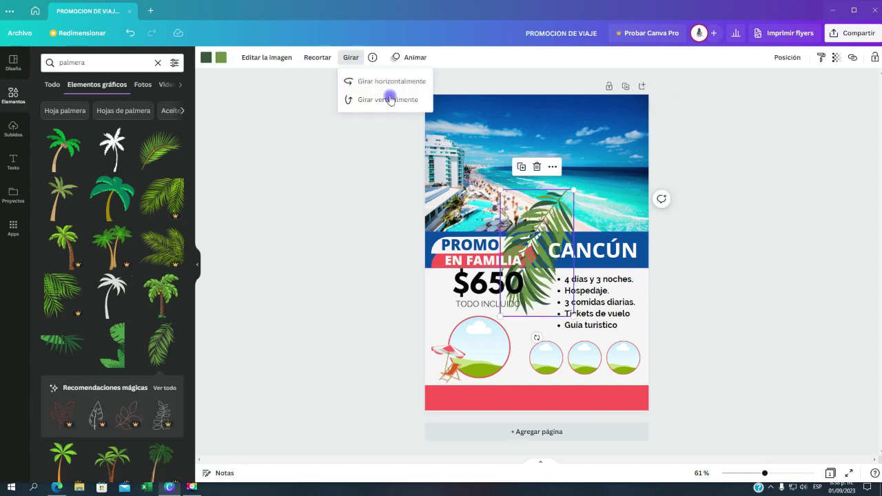
click(390, 99)
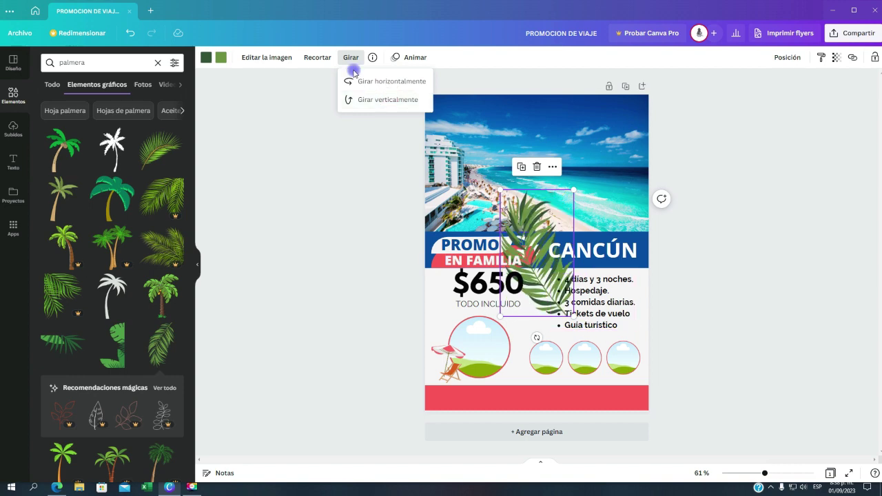
click(384, 81)
drag(545, 271, 443, 348)
drag(471, 266, 443, 314)
drag(436, 359, 449, 353)
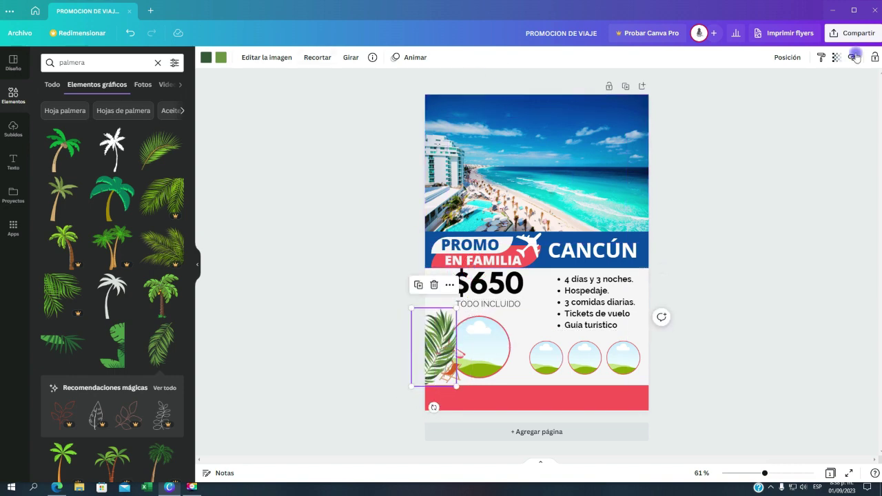
Step: Send the palm leaf behind the beach umbrella graphic and the large round frame
click(787, 57)
click(730, 102)
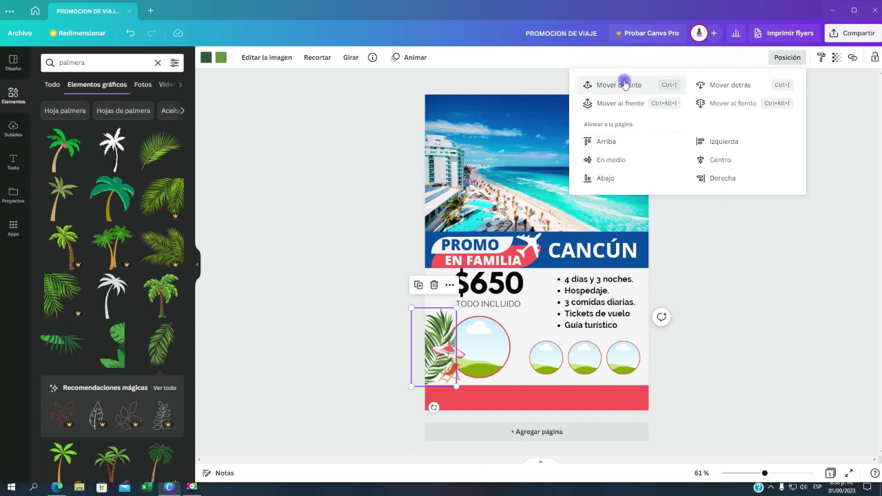
click(335, 328)
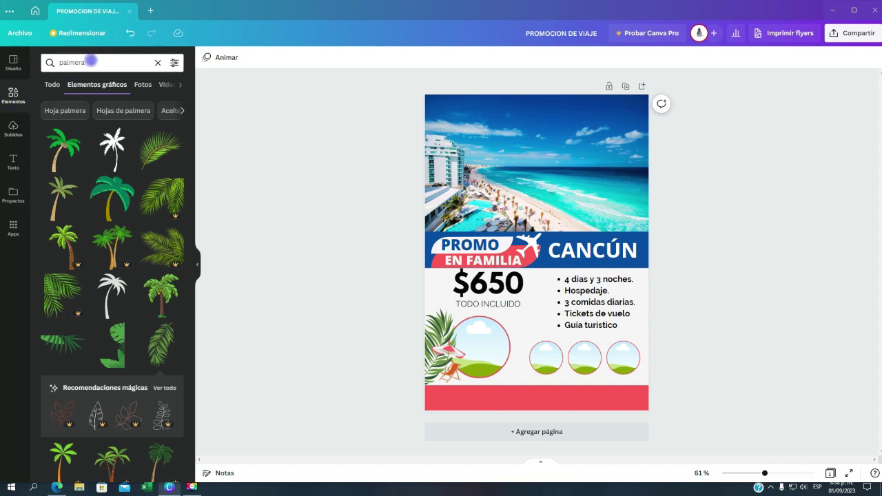
Step: Search for "playa" again and show only the photo results
drag(91, 60, 5, 66)
text(via)
key(BackSpace)
key(BackSpace)
key(BackSpace)
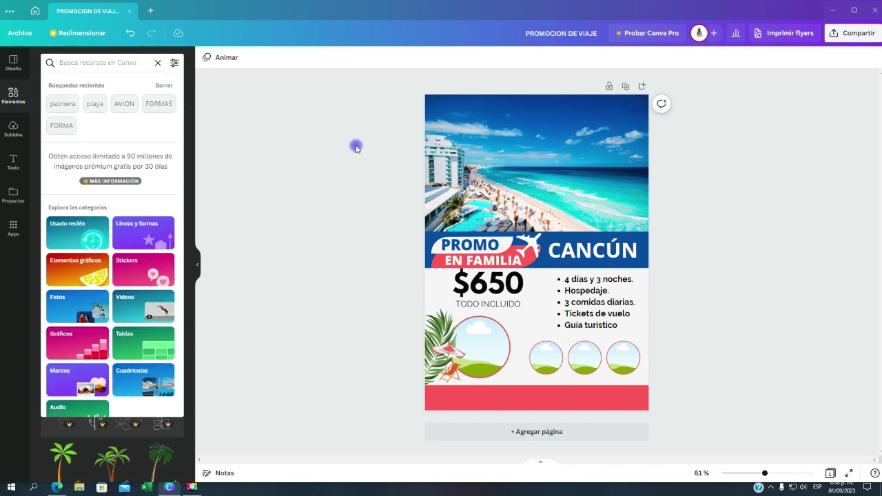
text(okl)
key(BackSpace)
text(playa)
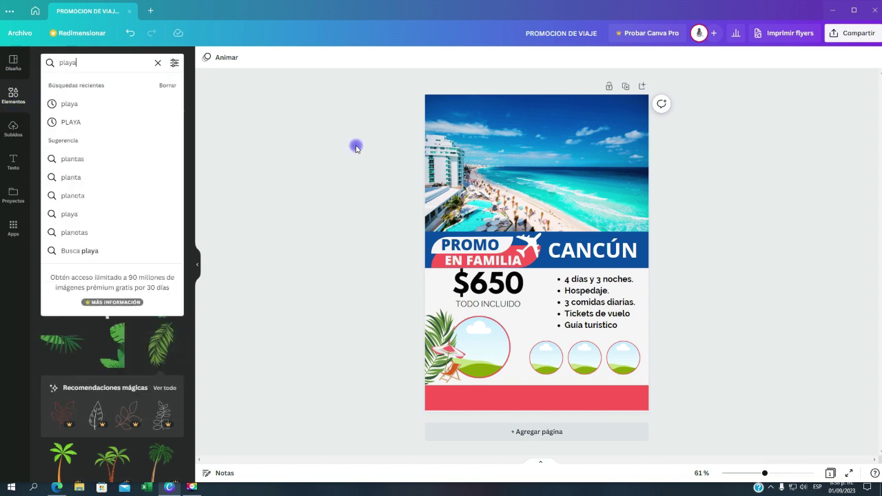
key(Return)
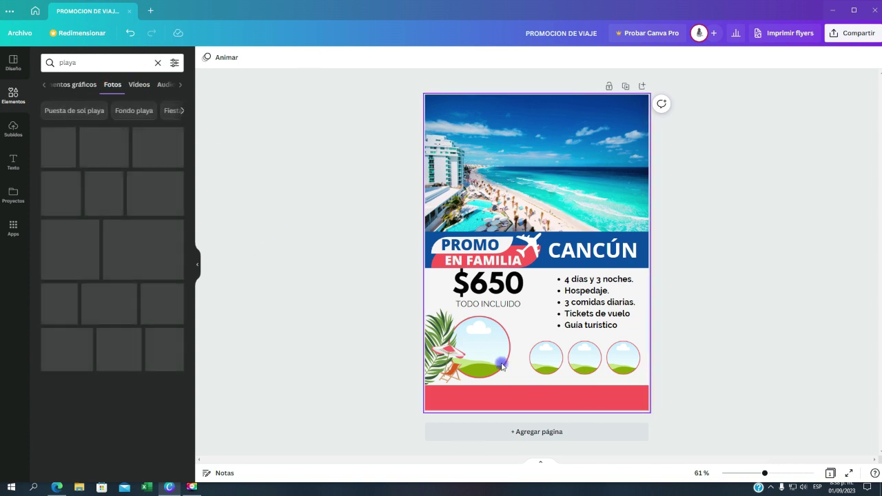
Step: Select the three small round frames together and shift them slightly left, toward the large frame
click(552, 364)
shift+click(590, 366)
shift+click(622, 365)
drag(554, 360, 548, 362)
click(671, 366)
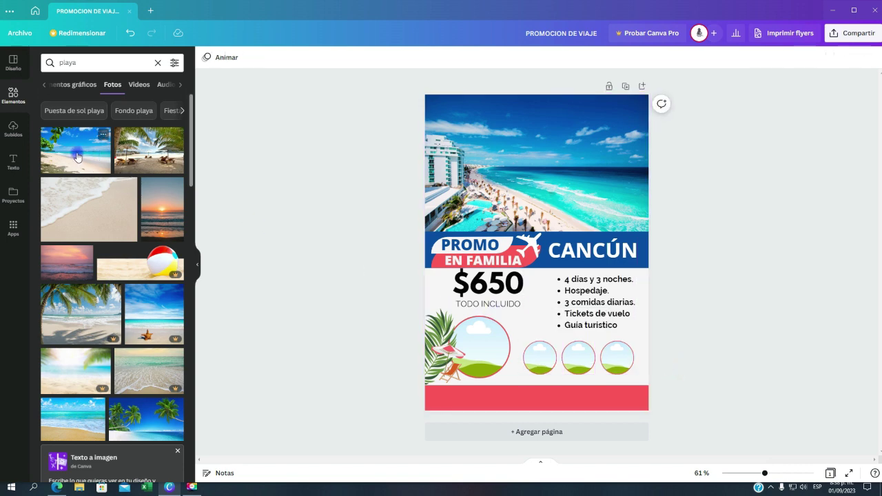
Step: Fill the three small round frames, left to right, with the aerial palm beach, orange beach sunset and palm-shaded beach lounger photos
scroll(130, 177, down, 2)
scroll(124, 209, down, 3)
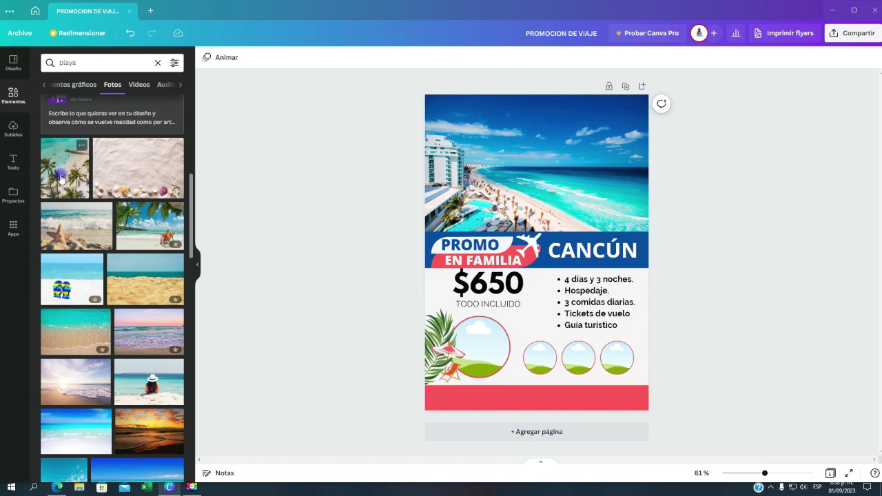
drag(61, 177, 540, 358)
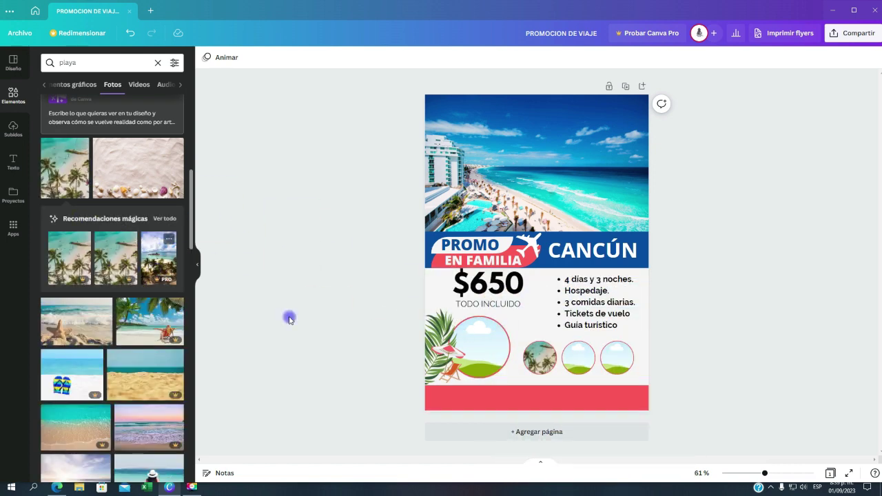
scroll(105, 276, down, 4)
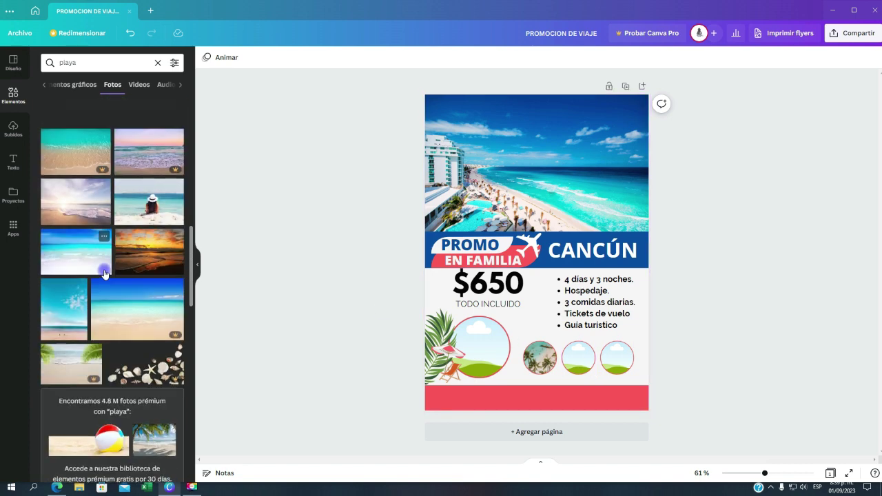
scroll(105, 274, down, 2)
scroll(157, 252, up, 2)
drag(147, 252, 579, 358)
scroll(120, 330, down, 2)
scroll(120, 329, down, 2)
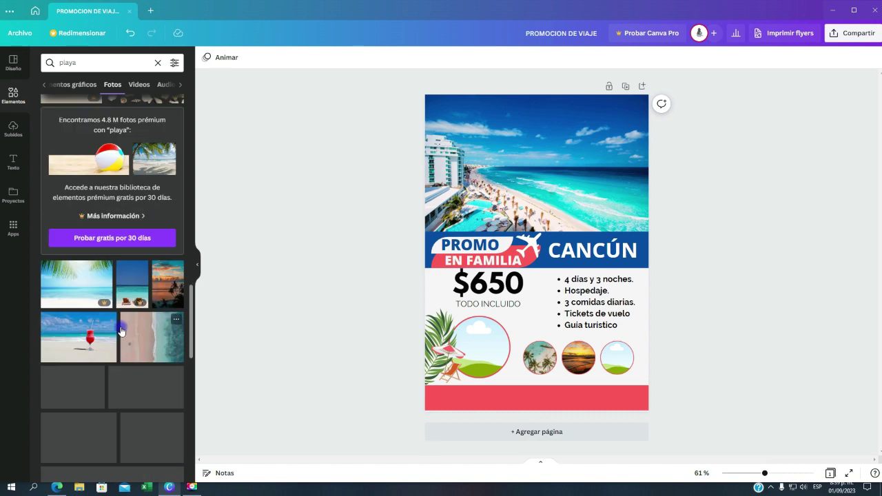
scroll(123, 324, up, 14)
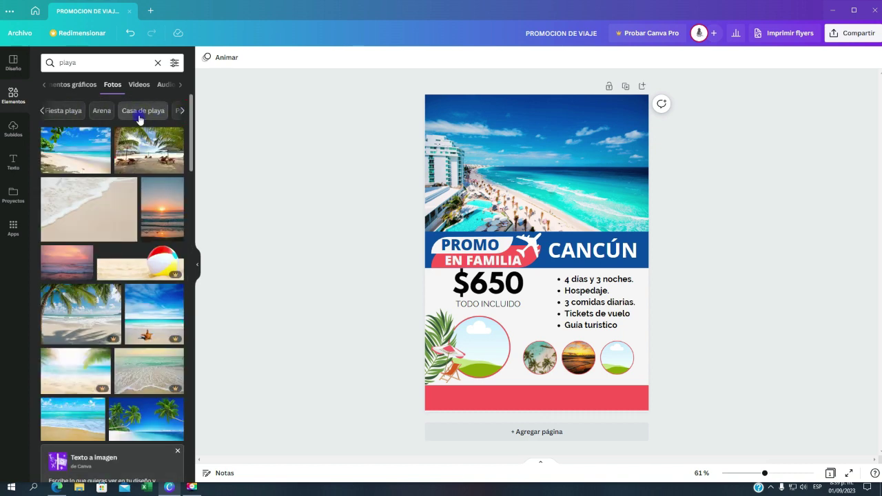
drag(152, 145, 617, 357)
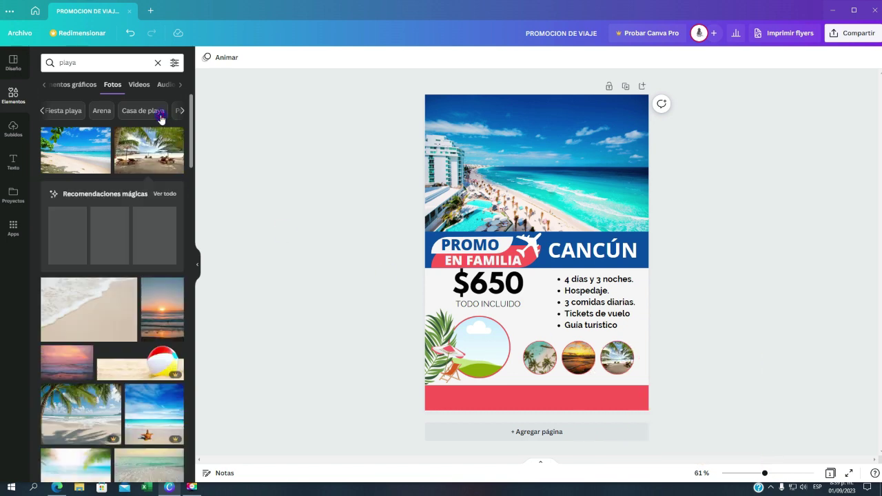
Step: Fill the large round frame with the palm coast photo from the "Casa de playa" results, then enlarge the frame slightly and shift it right
click(160, 116)
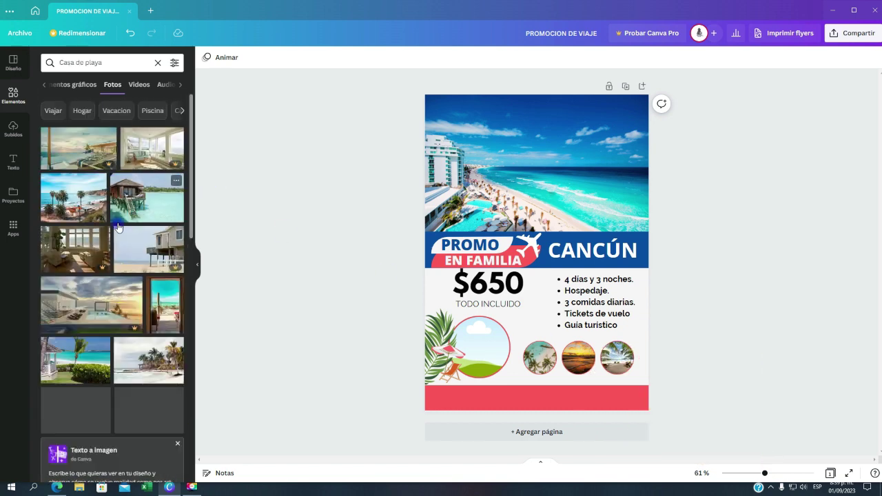
drag(69, 201, 511, 324)
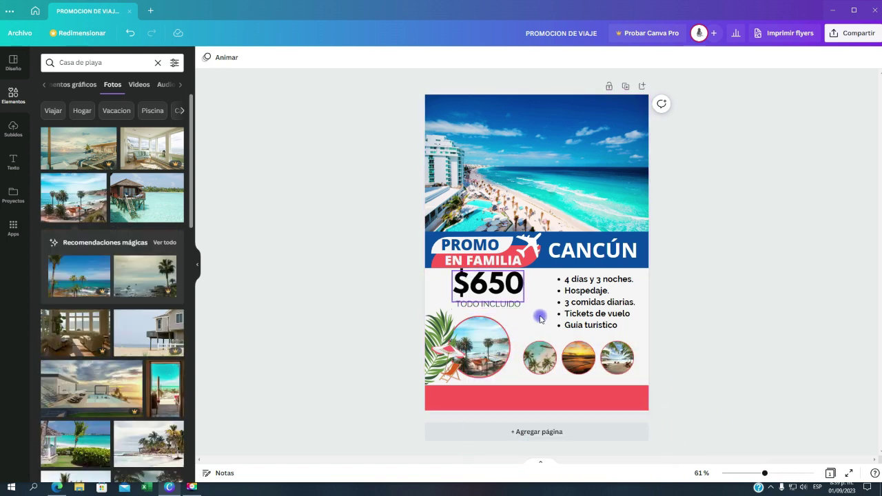
click(501, 344)
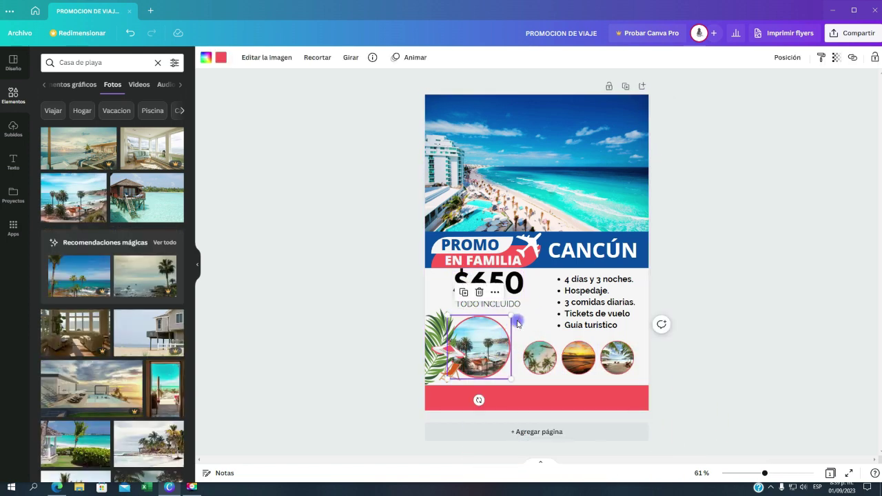
drag(514, 315, 519, 311)
drag(486, 358, 490, 361)
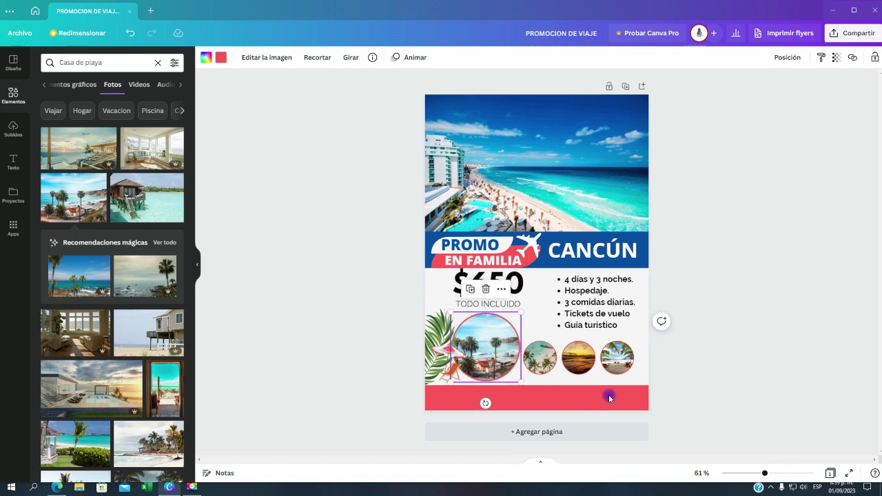
click(707, 340)
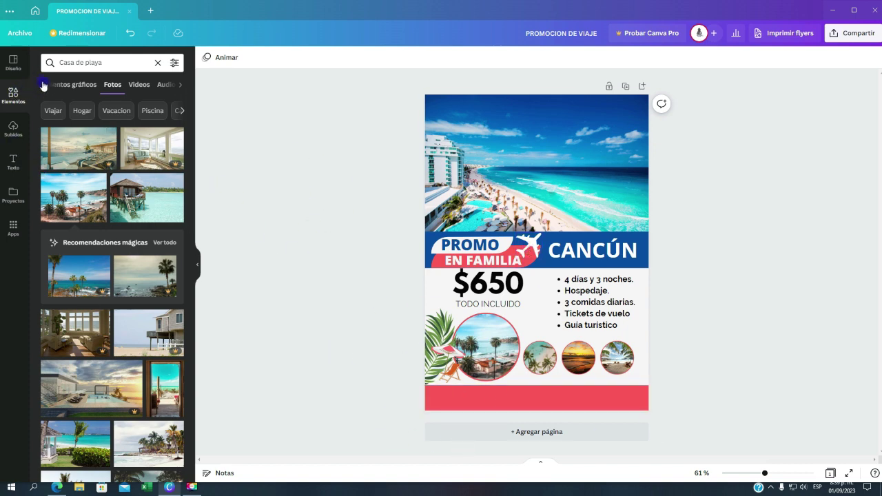
Step: Search for "celular" and show only the graphic results
click(109, 62)
text(cel)
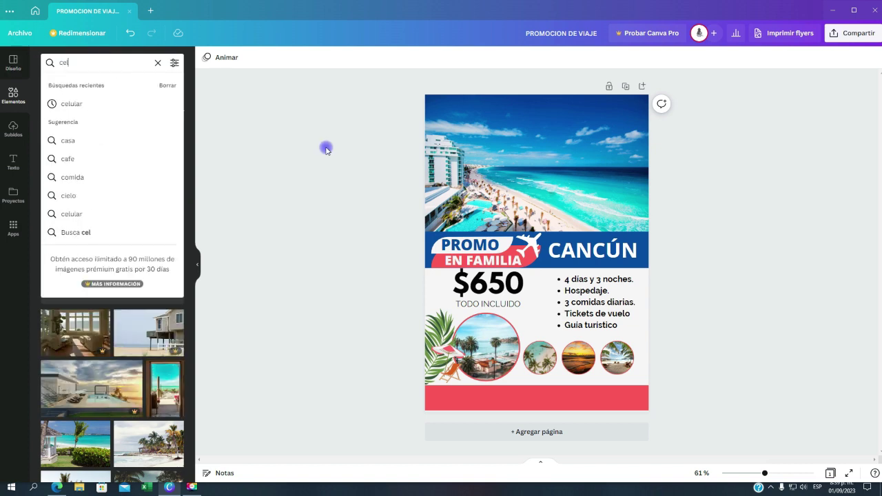
text(ular)
key(Return)
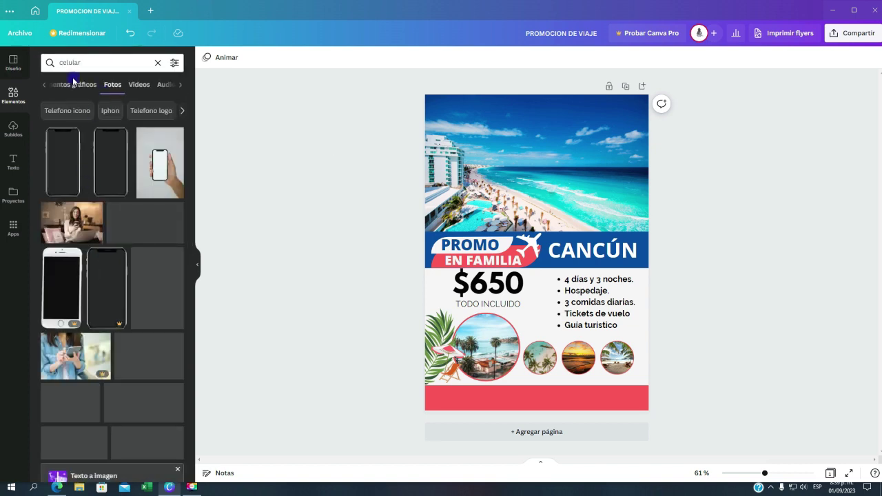
click(97, 84)
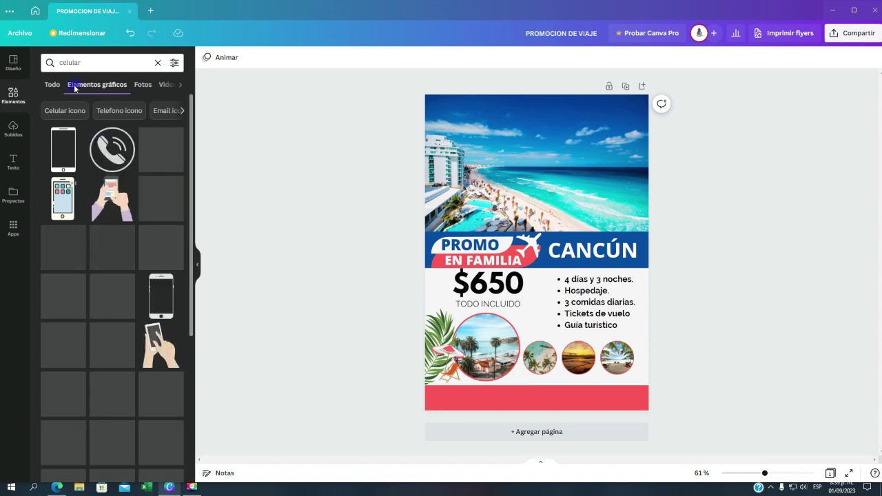
click(93, 62)
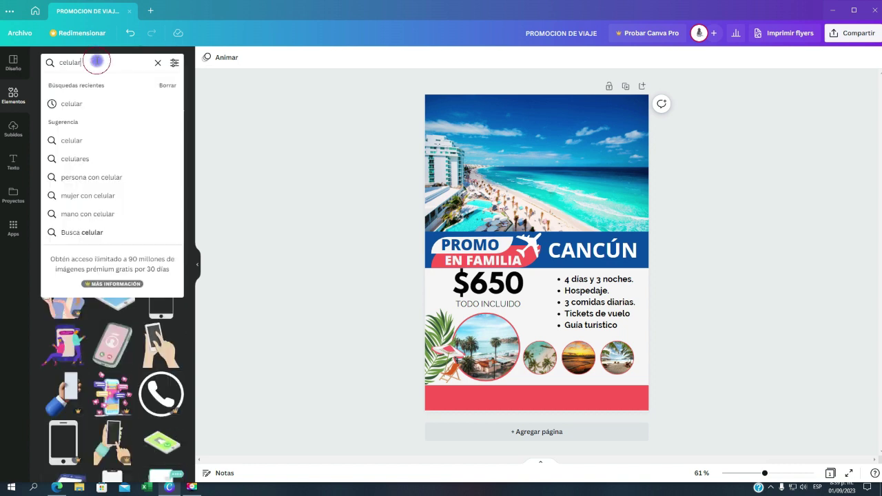
click(244, 100)
Step: Add the circled telephone handset icon to the flyer and colour it white
click(113, 150)
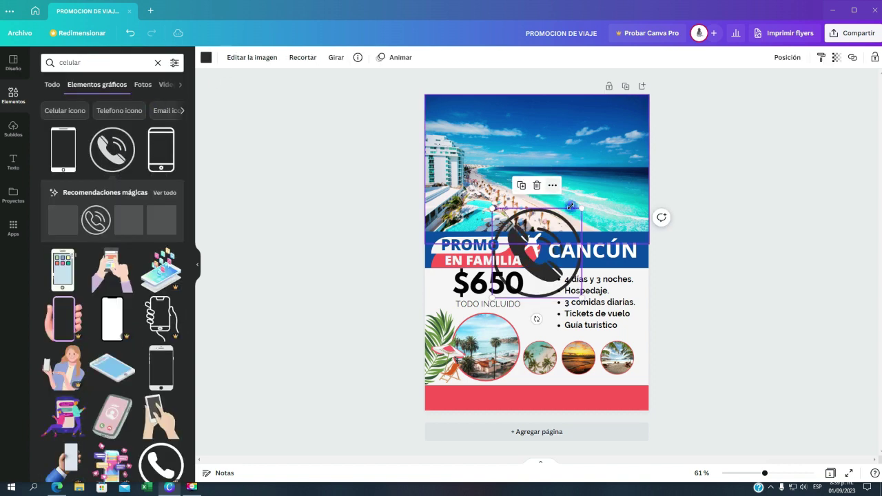
click(205, 58)
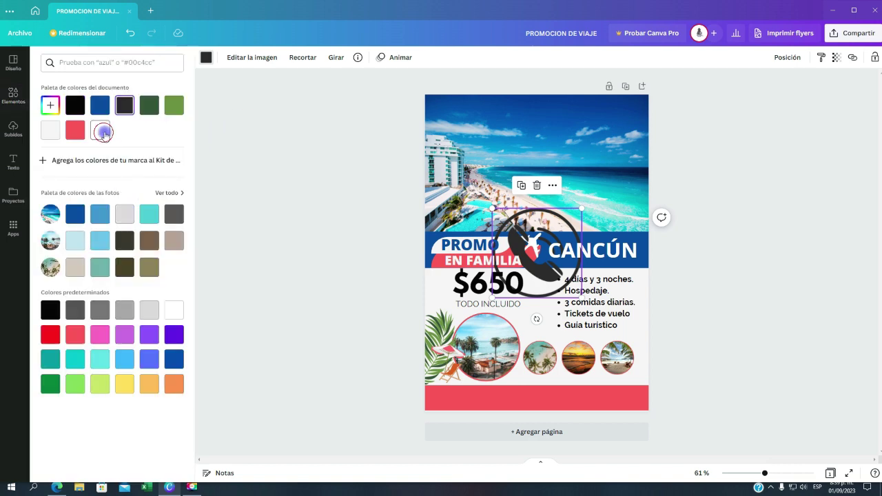
click(102, 132)
Step: Shrink the white phone icon and place it in the upper part of the red footer band, below the large round frame's left edge
drag(582, 208, 506, 280)
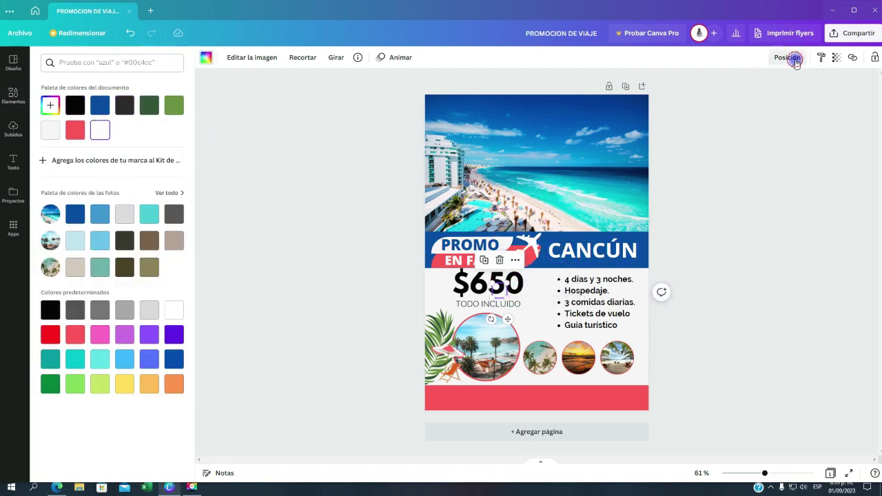
click(788, 58)
drag(493, 292, 448, 398)
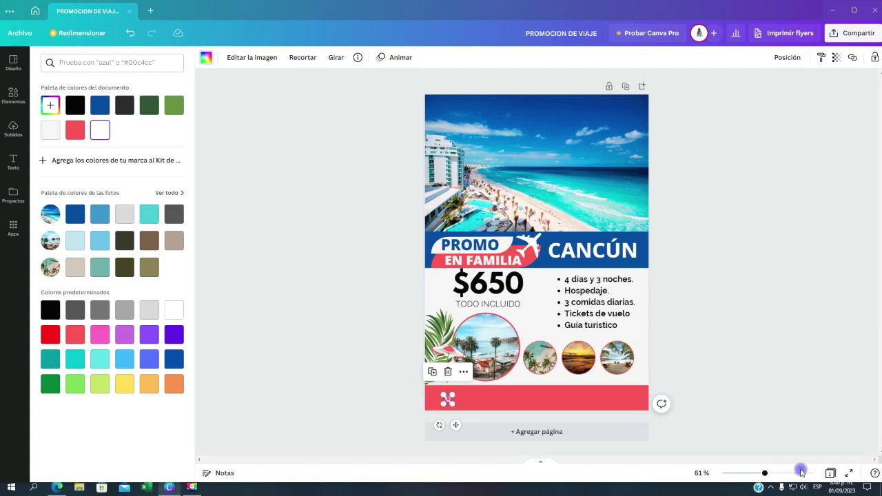
drag(767, 475, 789, 476)
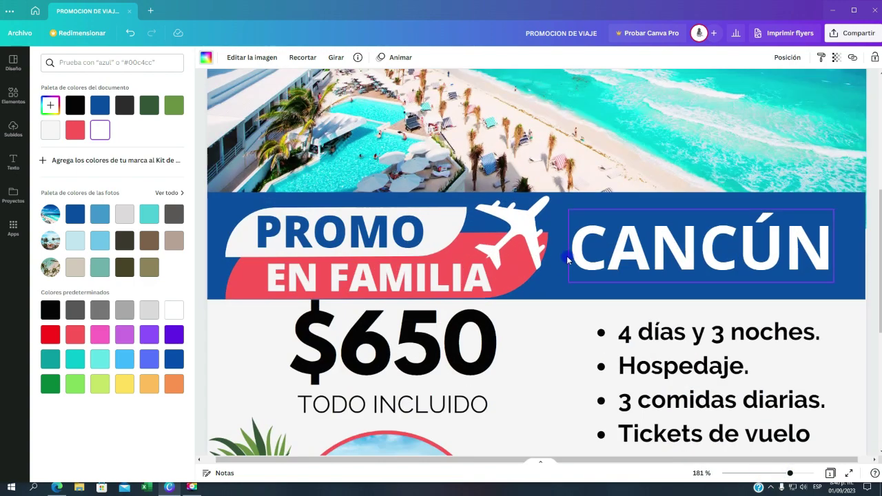
scroll(468, 305, down, 4)
drag(288, 386, 314, 369)
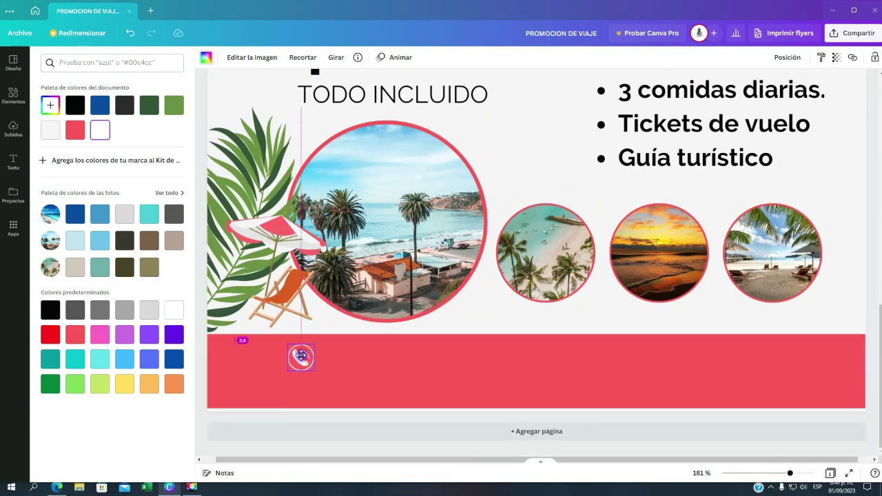
drag(634, 459, 557, 456)
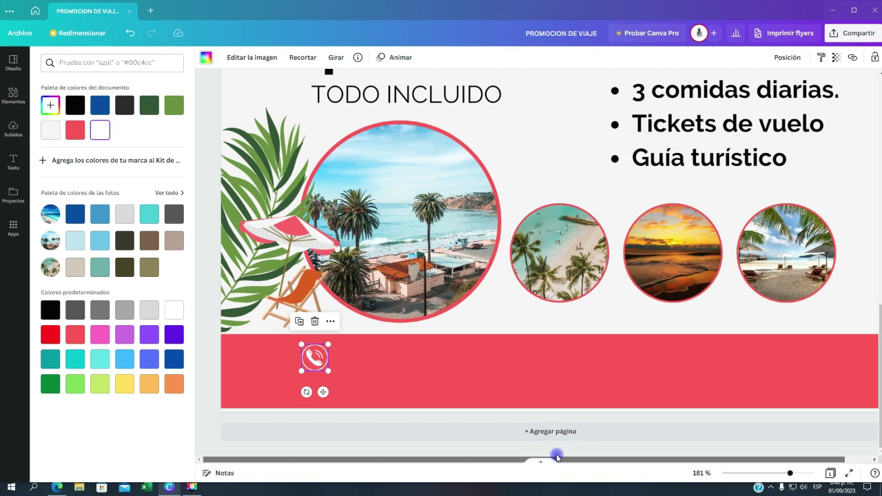